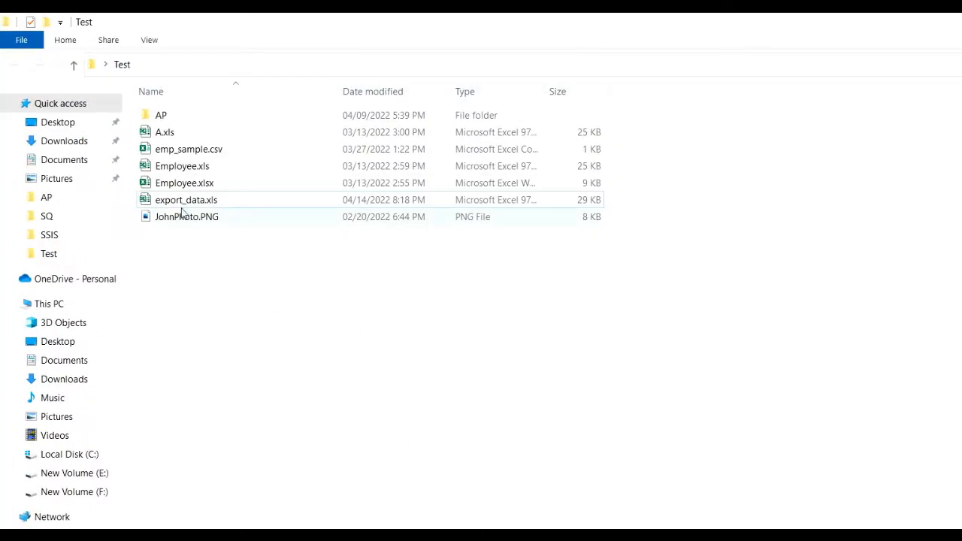
# Open export_data.xls, and in SQL Server Management Studio copy the first tblemplyeedetail result row with its column headers.
pyautogui.doubleClick(180, 201)
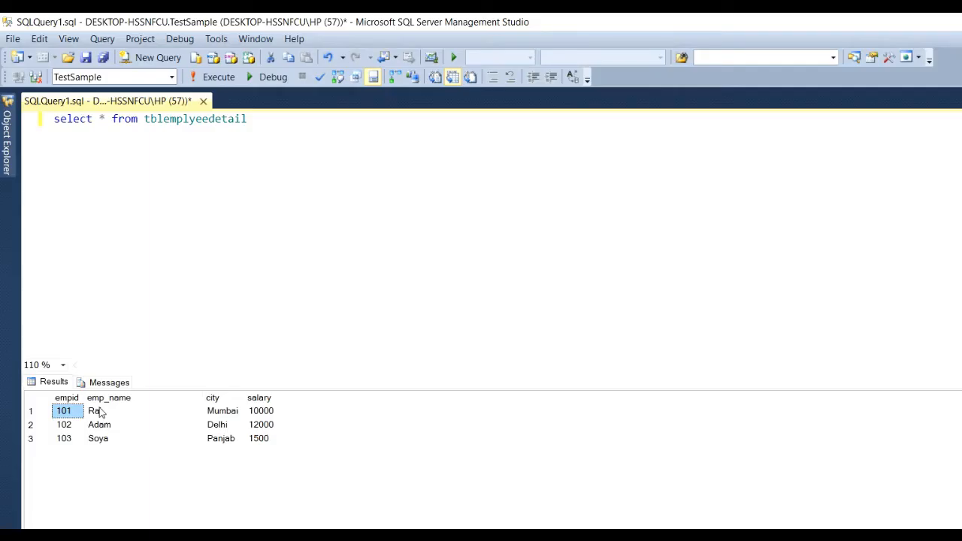
pyautogui.click(104, 414)
pyautogui.moveTo(69, 416); pyautogui.dragTo(229, 426)
pyautogui.click(229, 426)
pyautogui.moveTo(66, 411); pyautogui.dragTo(263, 412)
pyautogui.rightClick(262, 413)
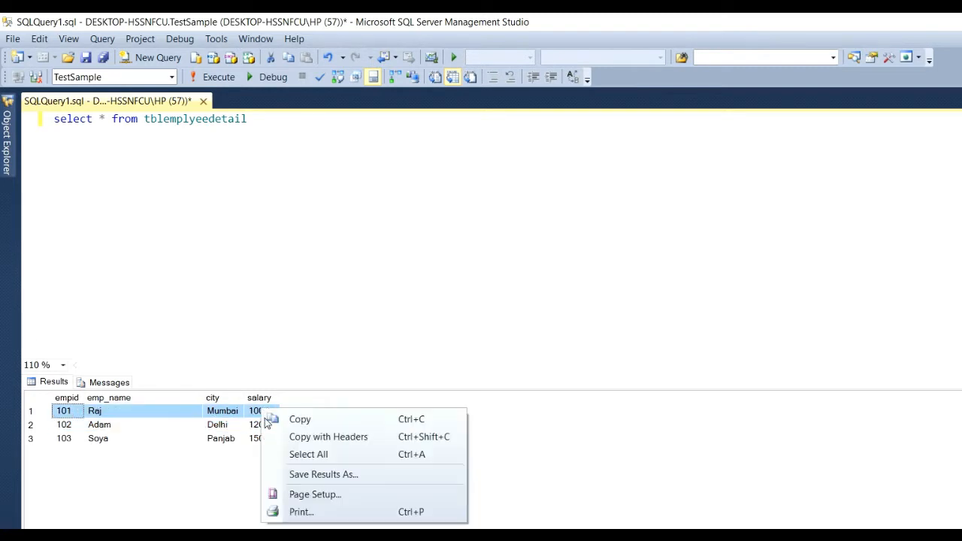
pyautogui.click(324, 437)
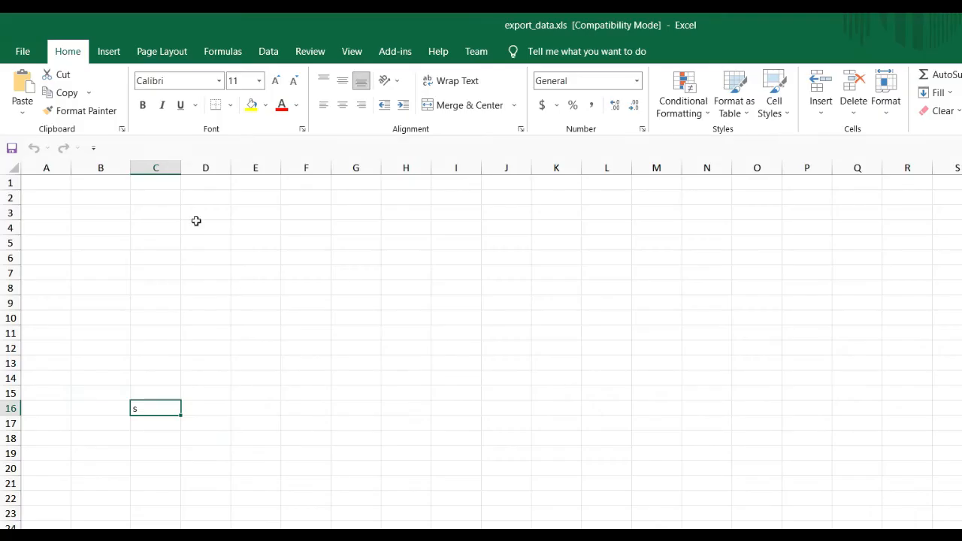
# Paste the copied row with headers at cell A1 of export_data.xls and clear the data values in row 2.
pyautogui.click(55, 186)
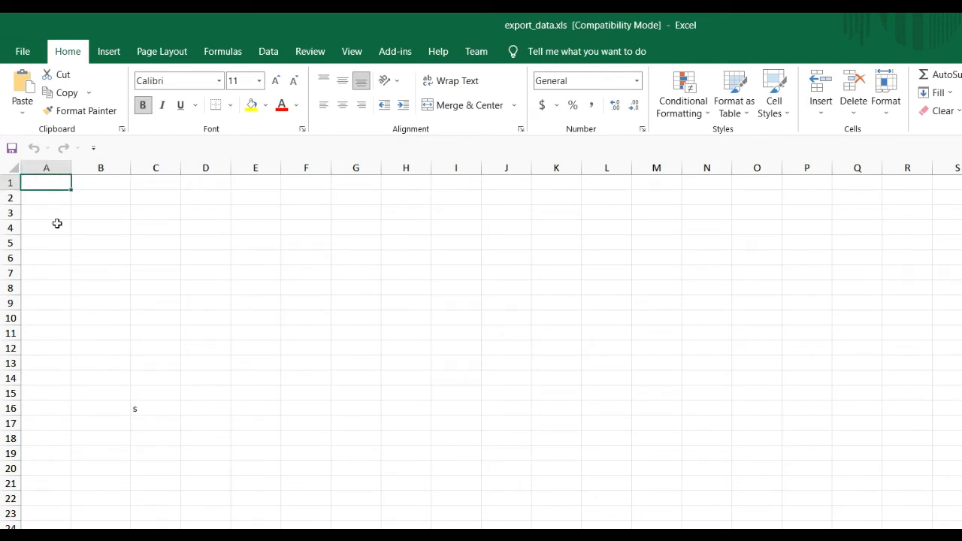
pyautogui.hotkey('ctrl', 'v')
pyautogui.click(135, 319)
pyautogui.moveTo(52, 197); pyautogui.dragTo(214, 199)
pyautogui.press('Delete')
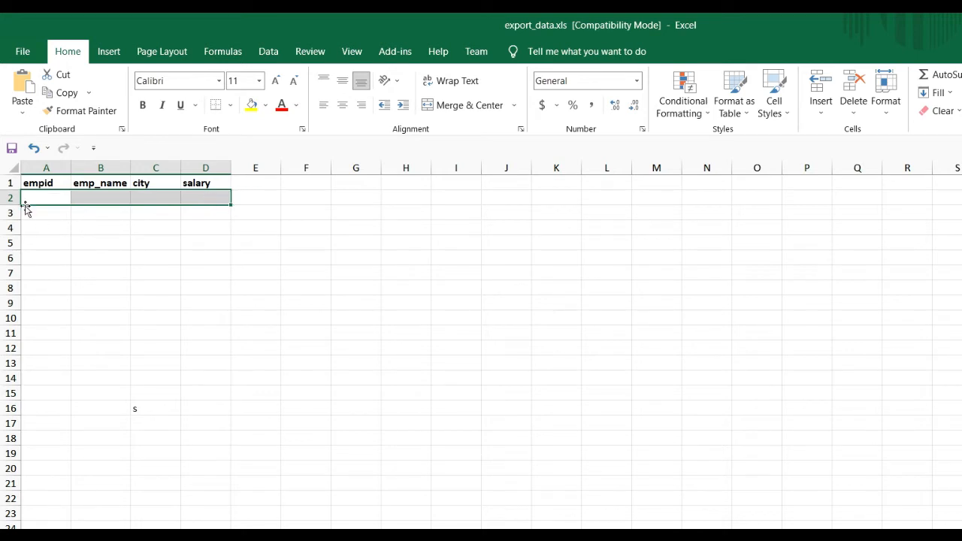
# Delete the emptied row 2 beneath the headers in export_data.xls.
pyautogui.click(12, 198)
pyautogui.rightClick(11, 198)
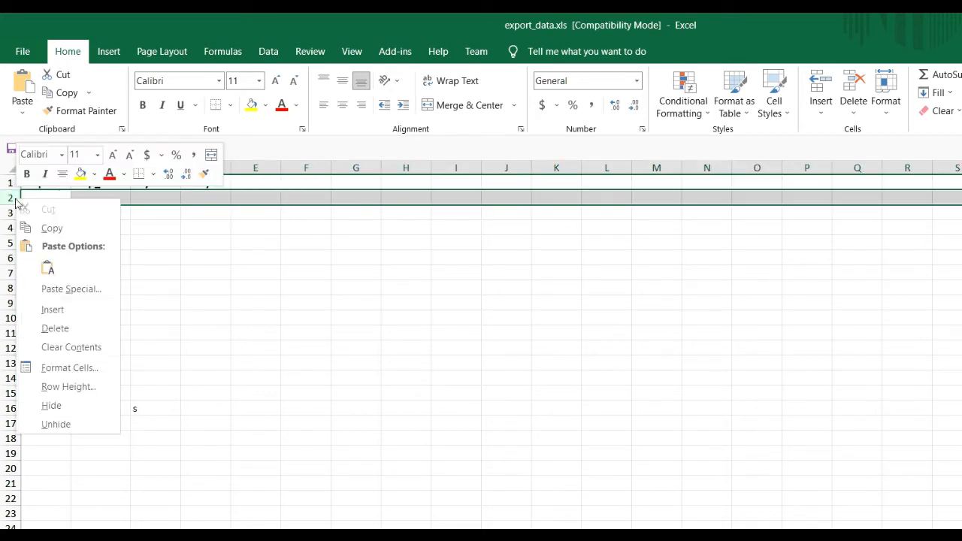
pyautogui.click(66, 331)
pyautogui.click(198, 290)
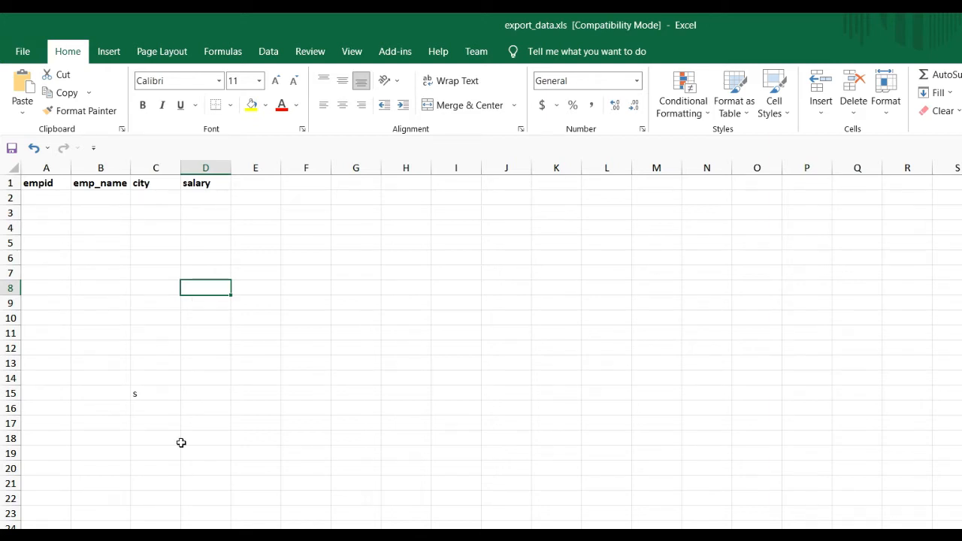
pyautogui.click(154, 390)
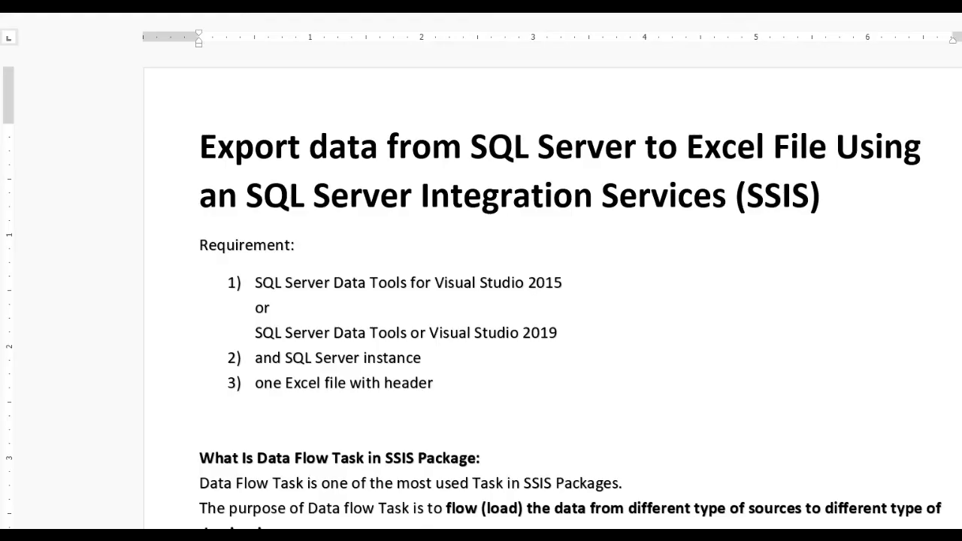
# Read the requirements and the Data Flow Task explanation in the SSIS export notes document.
pyautogui.scroll(-5, 354, 515)
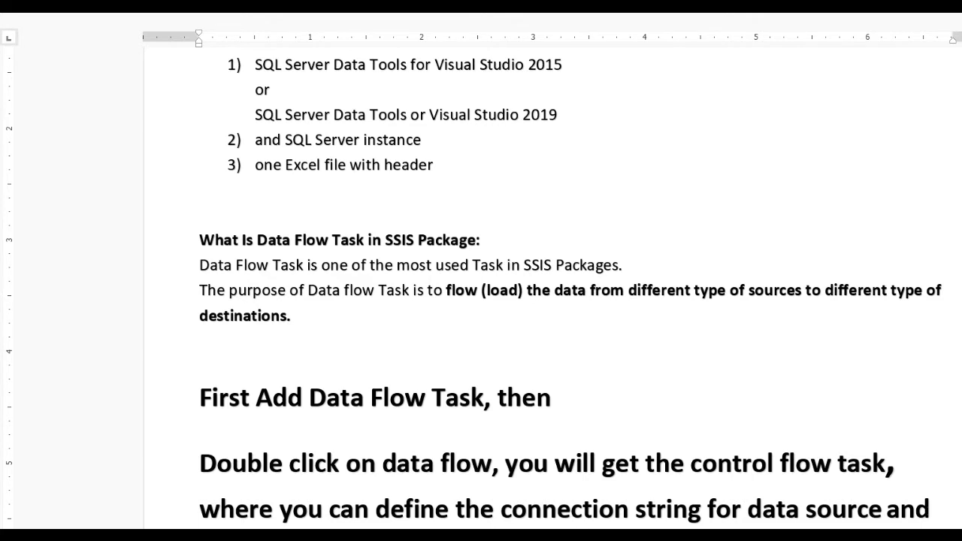
pyautogui.press('super')
pyautogui.scroll(-3, 369, 353)
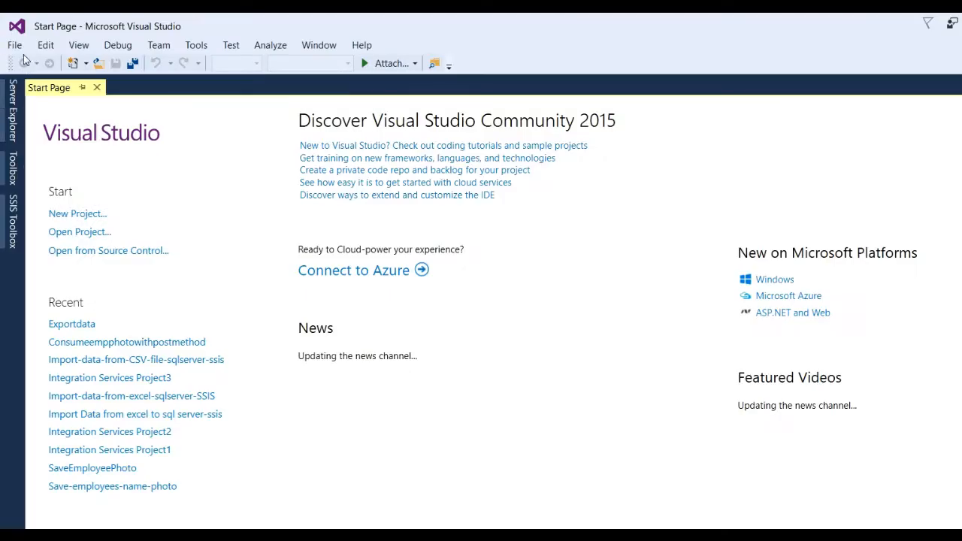
# In Visual Studio, create a Business Intelligence Integration Services Project named DataExport_withssis.
pyautogui.click(15, 45)
pyautogui.moveTo(72, 70)
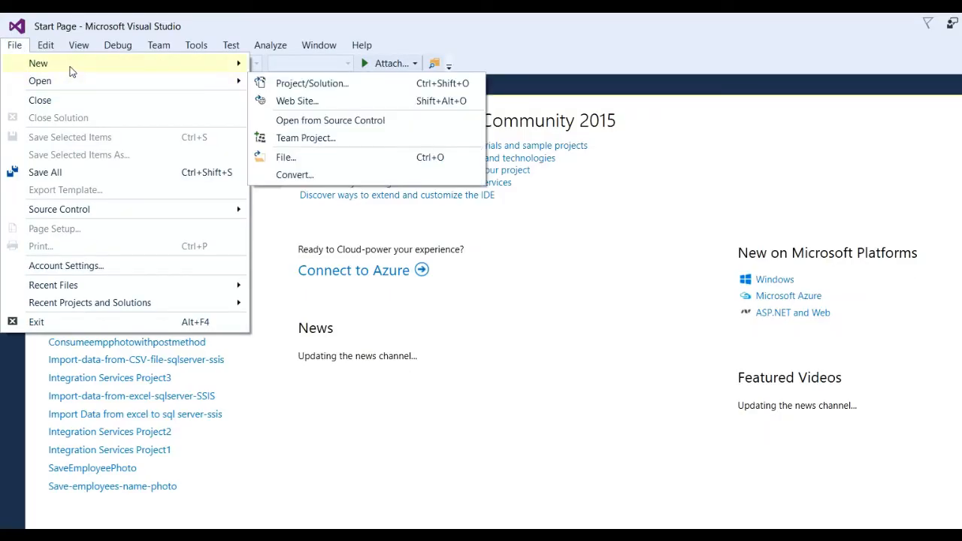
pyautogui.click(299, 64)
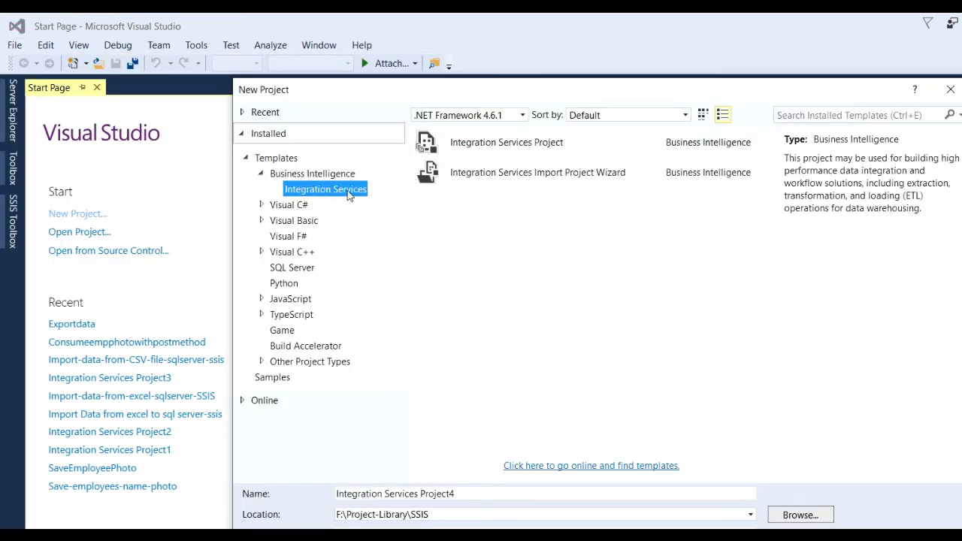
pyautogui.click(499, 145)
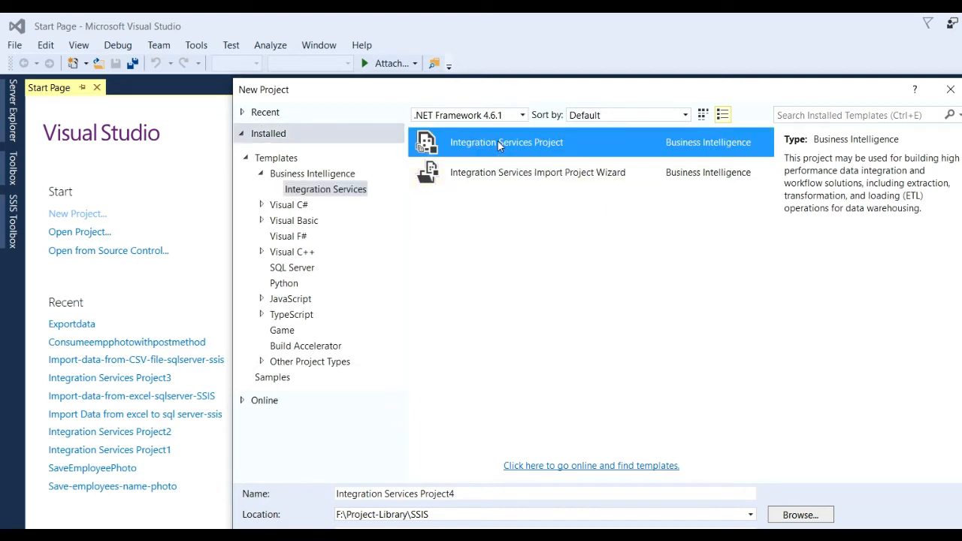
pyautogui.click(472, 493)
pyautogui.hotkey('ctrl', 'a')
pyautogui.write('Data')
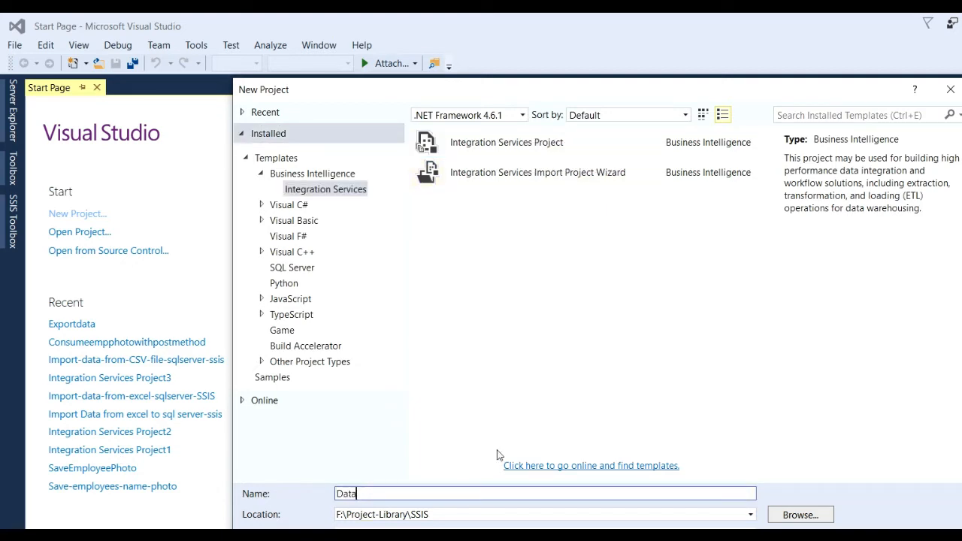
pyautogui.write('Export_withssis')
pyautogui.press('Return')
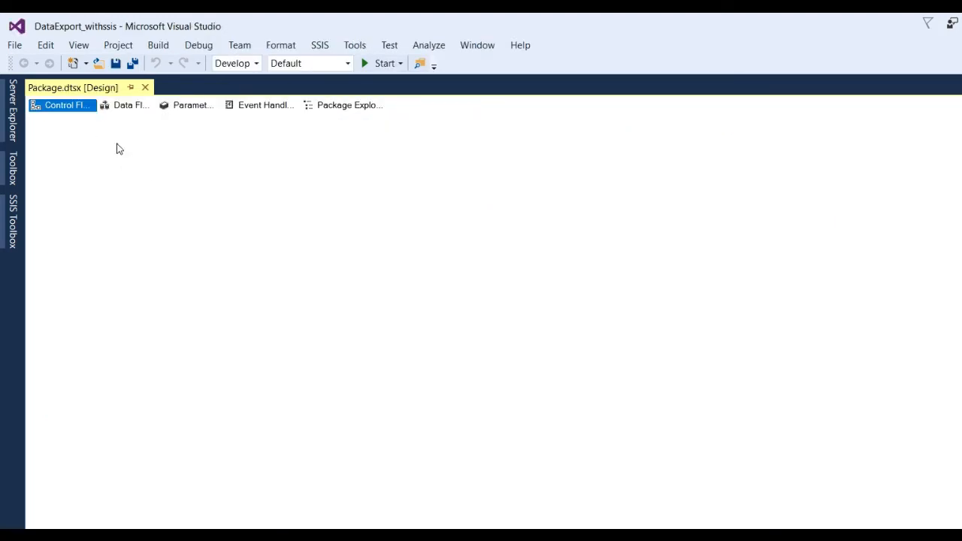
# Examine the new project's solution tree, the package's control and data flow designers, and the available SSIS tasks.
pyautogui.hotkey('ctrl', 'alt', 'l')
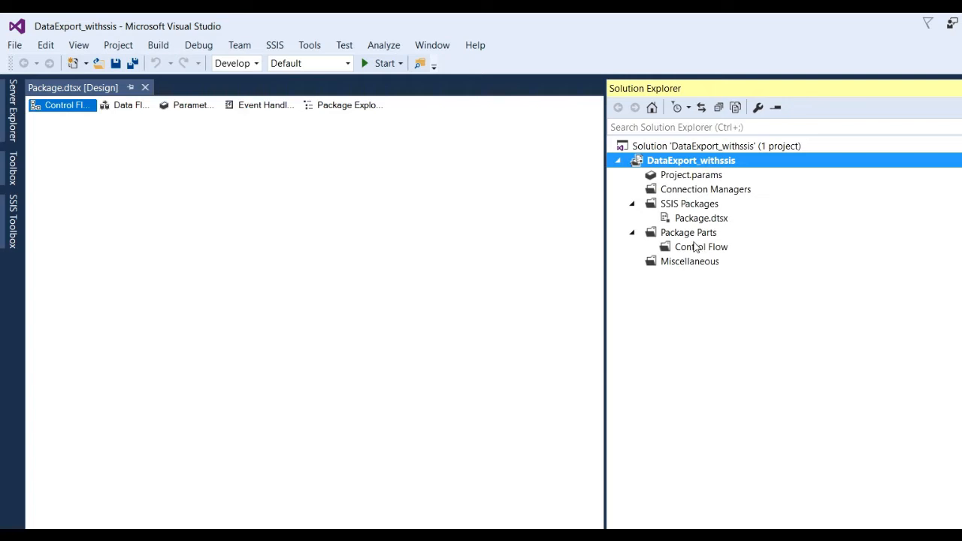
pyautogui.click(127, 105)
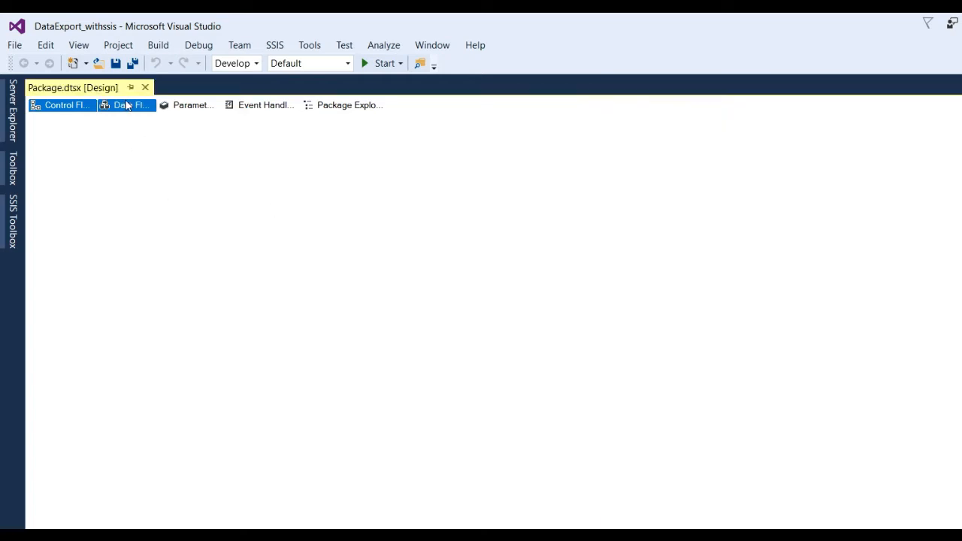
pyautogui.click(13, 237)
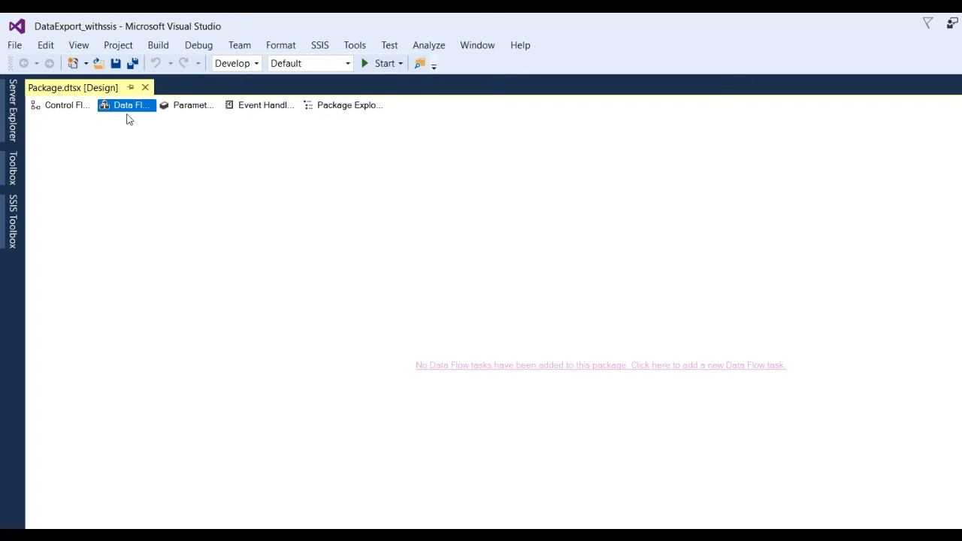
pyautogui.click(68, 105)
pyautogui.click(13, 222)
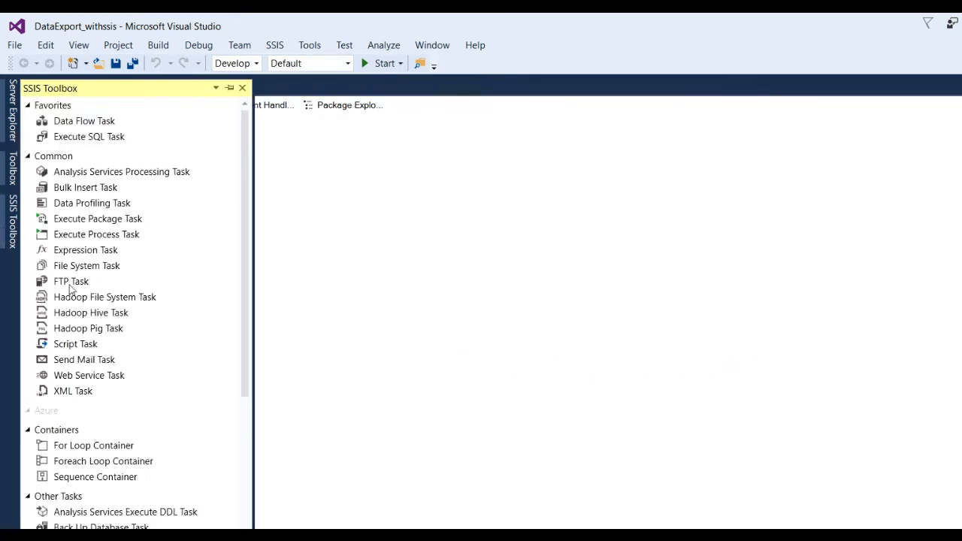
pyautogui.click(399, 230)
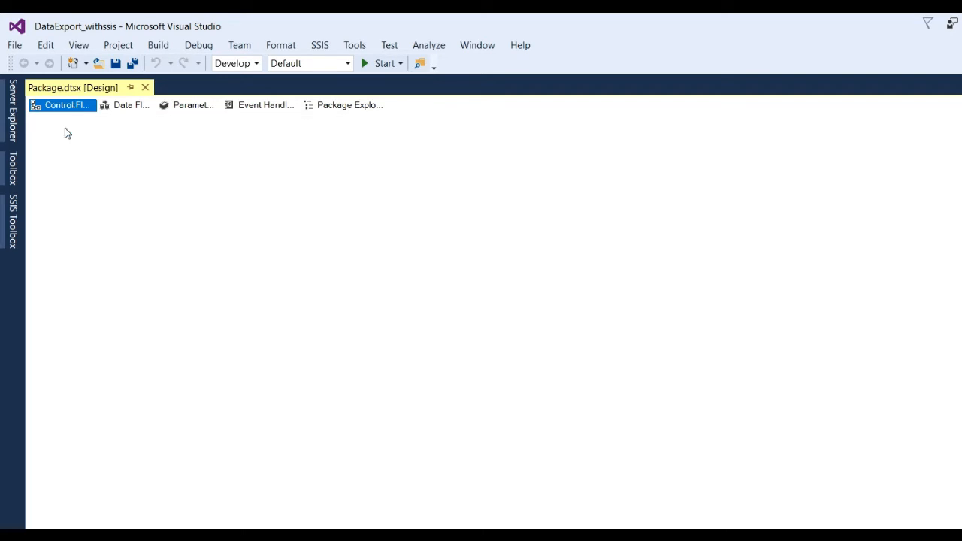
# Add a Data Flow Task to the package's control flow and move it toward the middle of the canvas.
pyautogui.click(13, 237)
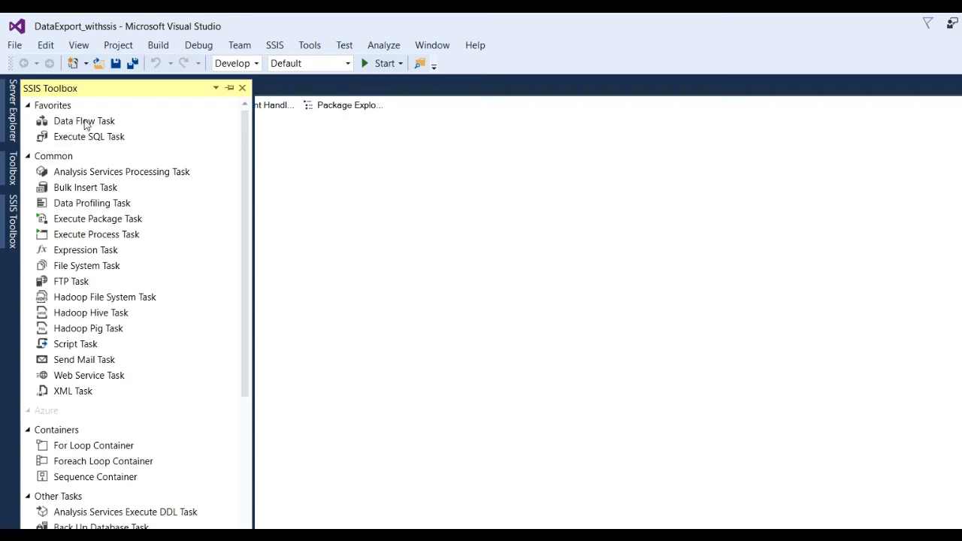
pyautogui.doubleClick(76, 121)
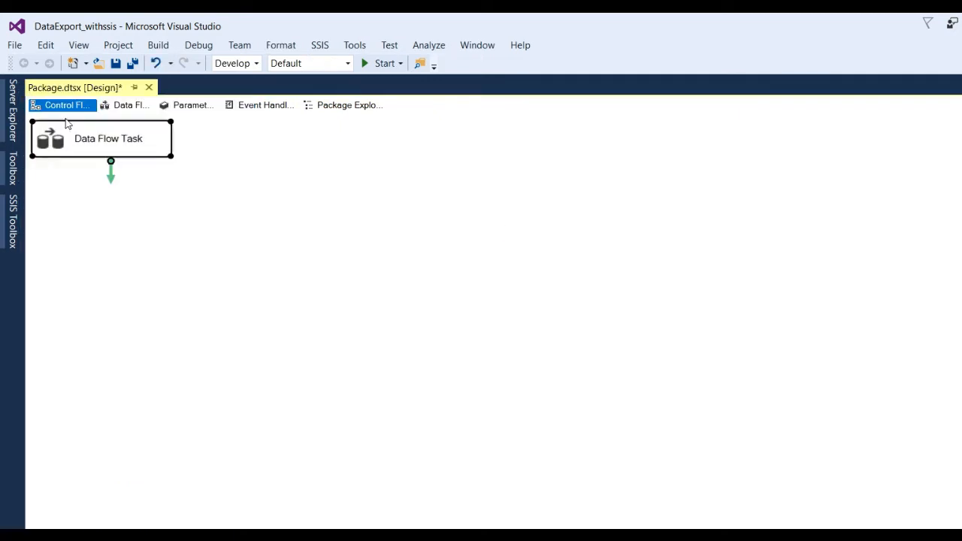
pyautogui.moveTo(60, 135); pyautogui.dragTo(286, 183)
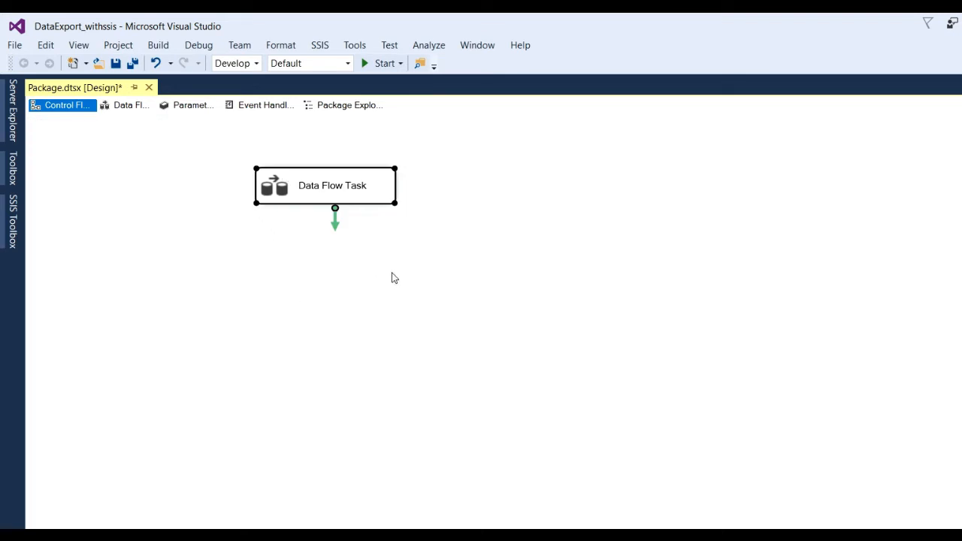
# Open the Data Flow Task and place an OLE DB Source on its design canvas.
pyautogui.doubleClick(323, 192)
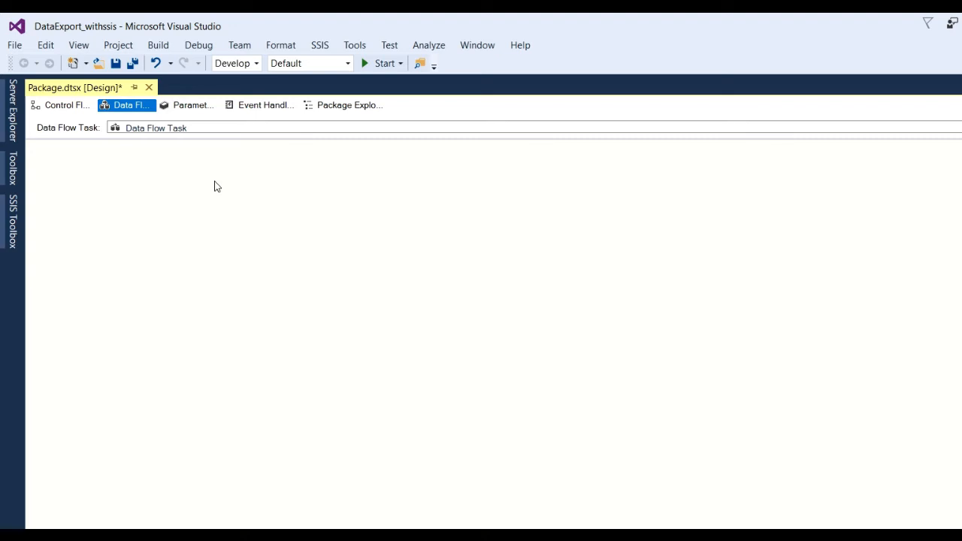
pyautogui.click(16, 230)
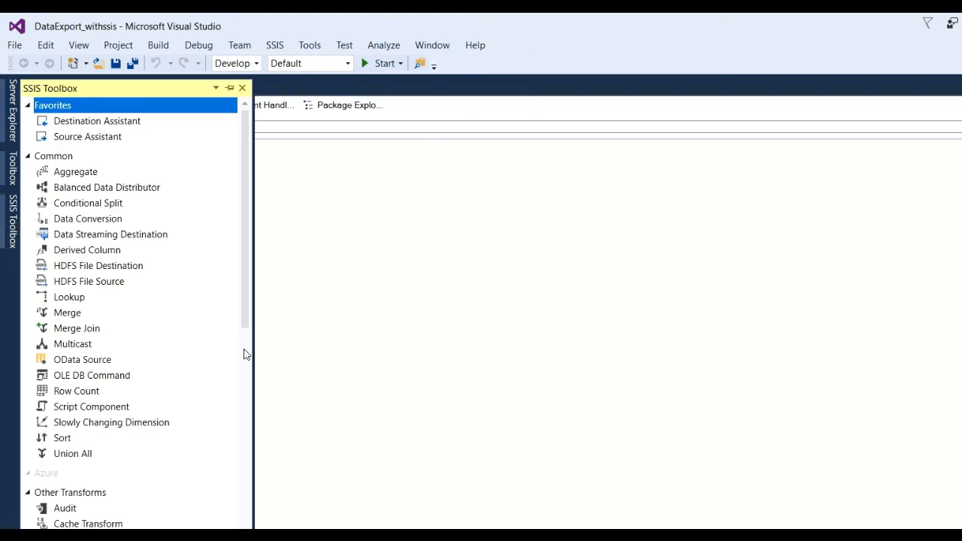
pyautogui.scroll(-8, 168, 345)
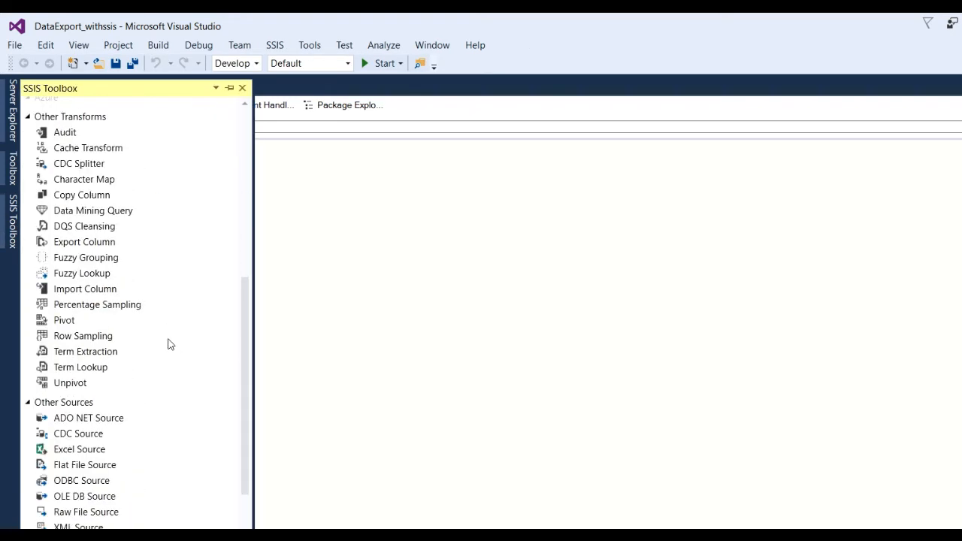
pyautogui.scroll(-4, 168, 344)
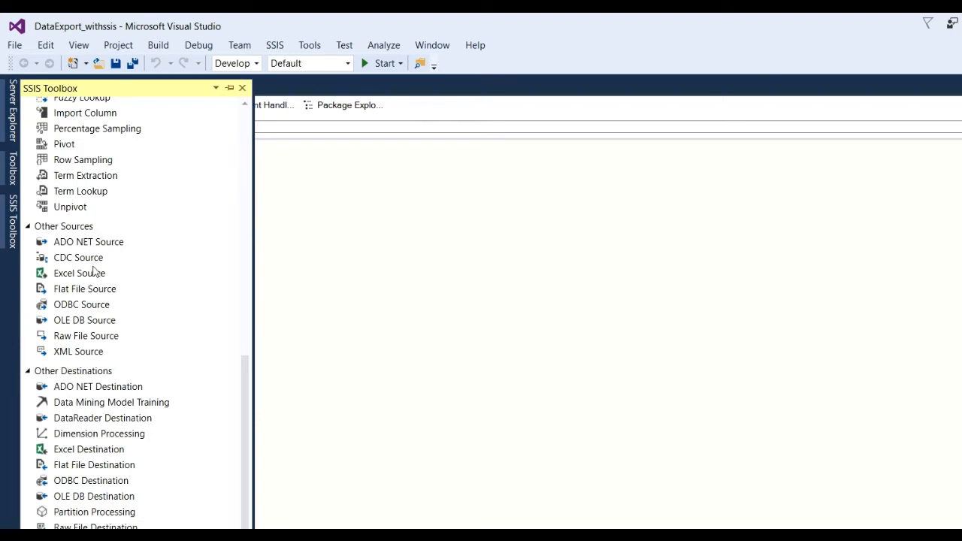
pyautogui.click(91, 323)
pyautogui.moveTo(91, 323); pyautogui.dragTo(400, 293)
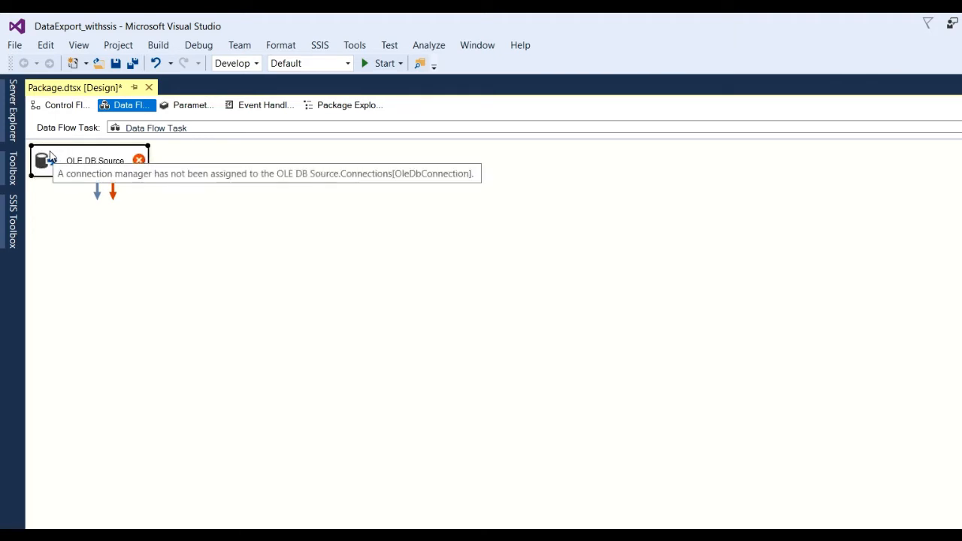
pyautogui.moveTo(55, 160); pyautogui.dragTo(274, 177)
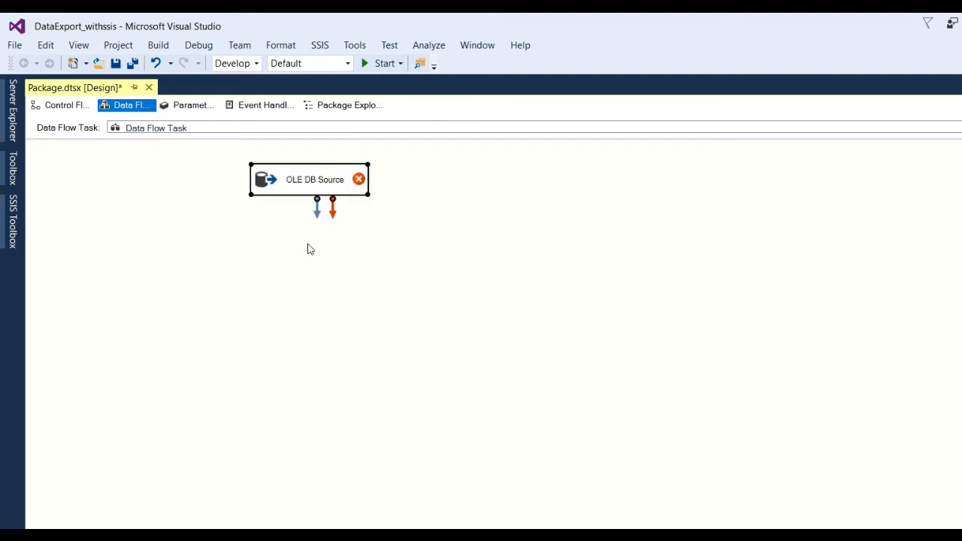
# In the OLE DB Source's connection configuration, delete the stored TestSample data connection and start a new one.
pyautogui.doubleClick(310, 181)
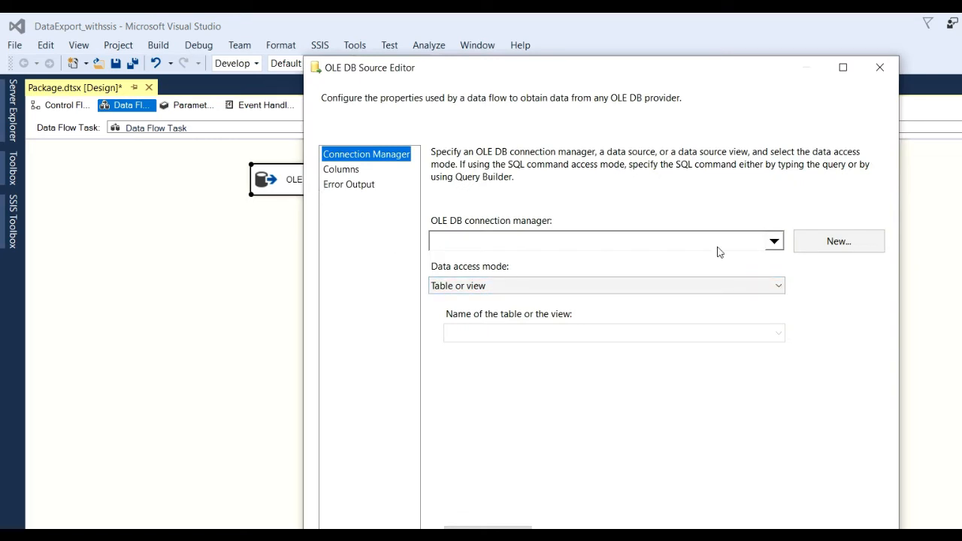
pyautogui.click(844, 243)
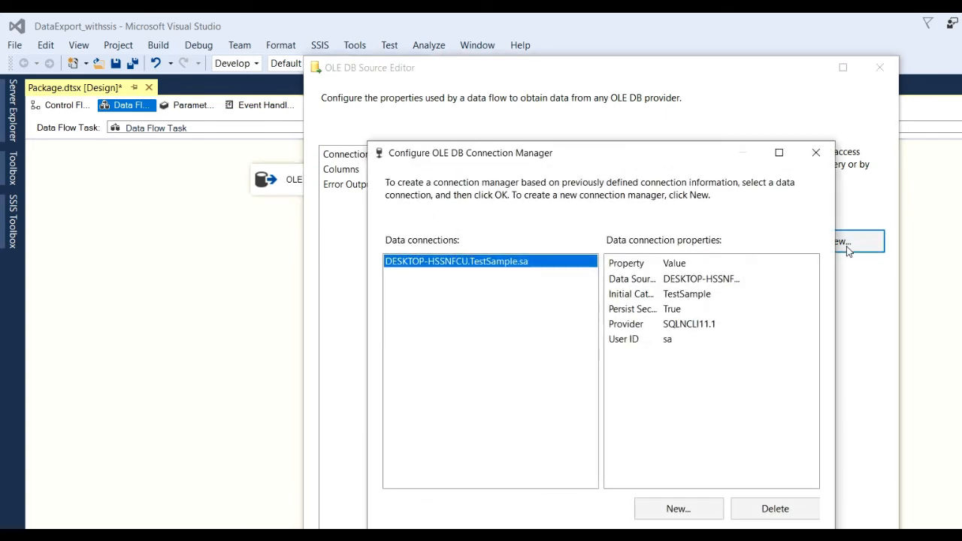
pyautogui.click(775, 508)
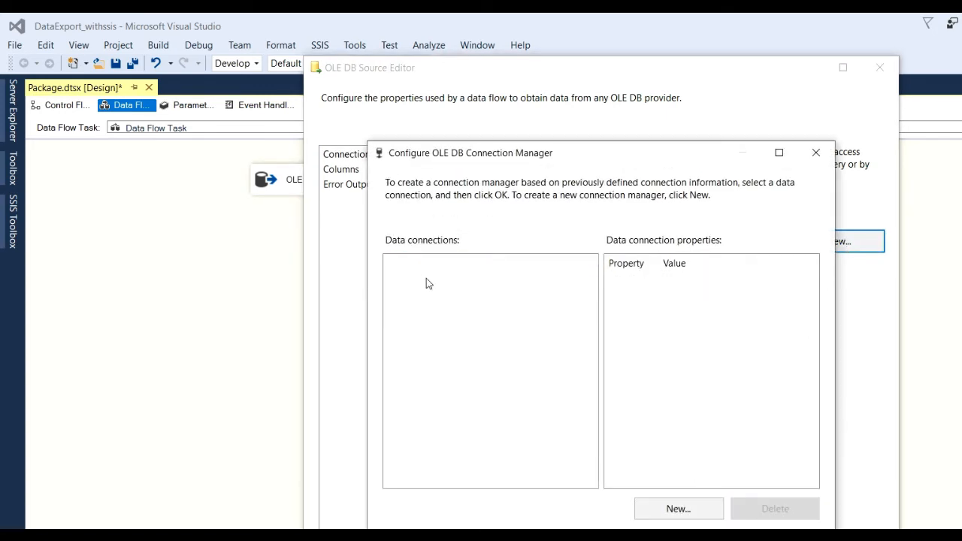
pyautogui.click(675, 511)
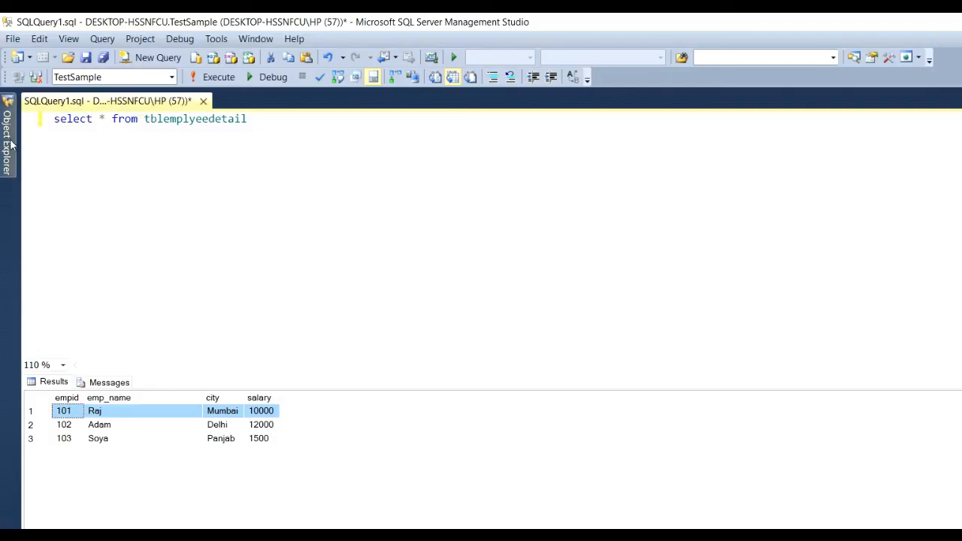
# Copy the server name DESKTOP-HSSNFCU from the Database Engine connection dialog in SQL Server Management Studio into the new Visual Studio connection's server name.
pyautogui.click(9, 143)
pyautogui.click(38, 119)
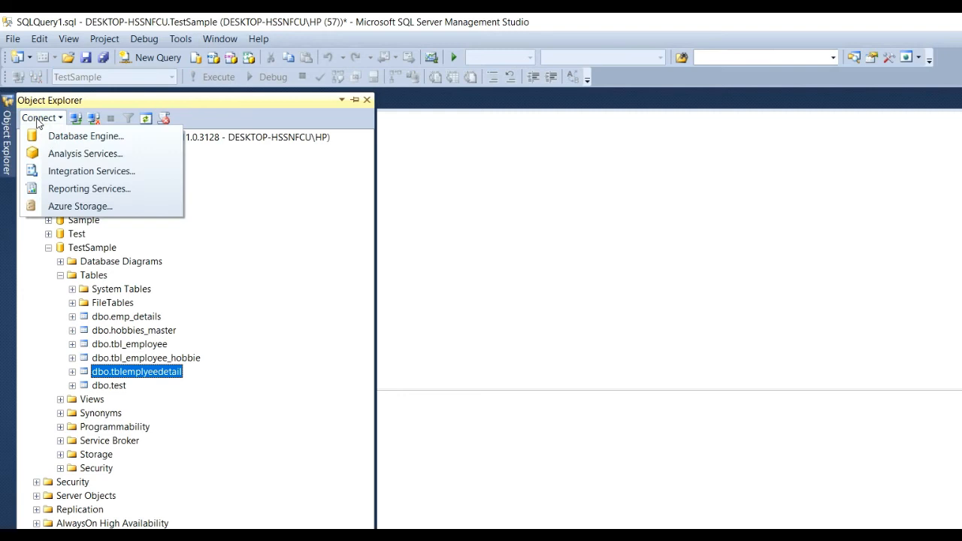
pyautogui.click(80, 137)
pyautogui.click(676, 253)
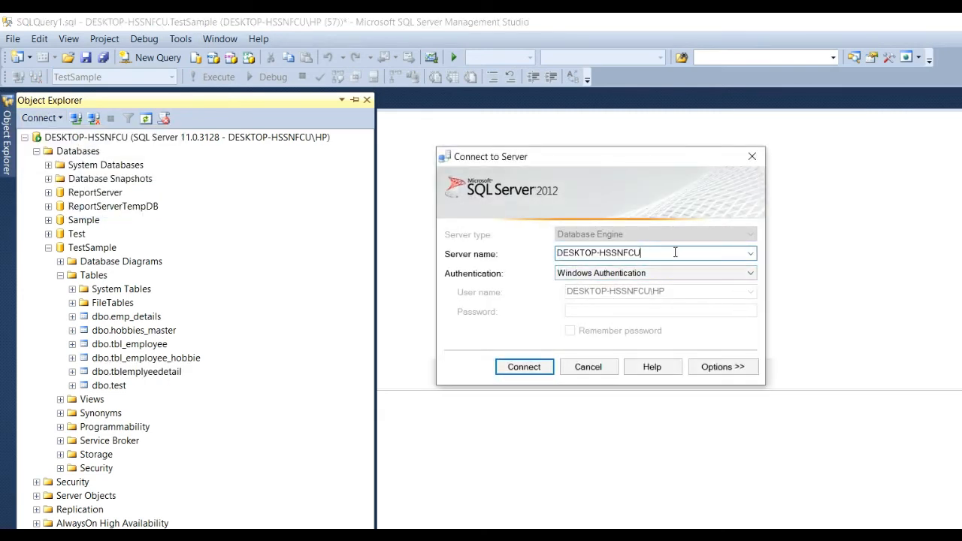
pyautogui.moveTo(672, 252); pyautogui.dragTo(518, 236)
pyautogui.hotkey('ctrl', 'c')
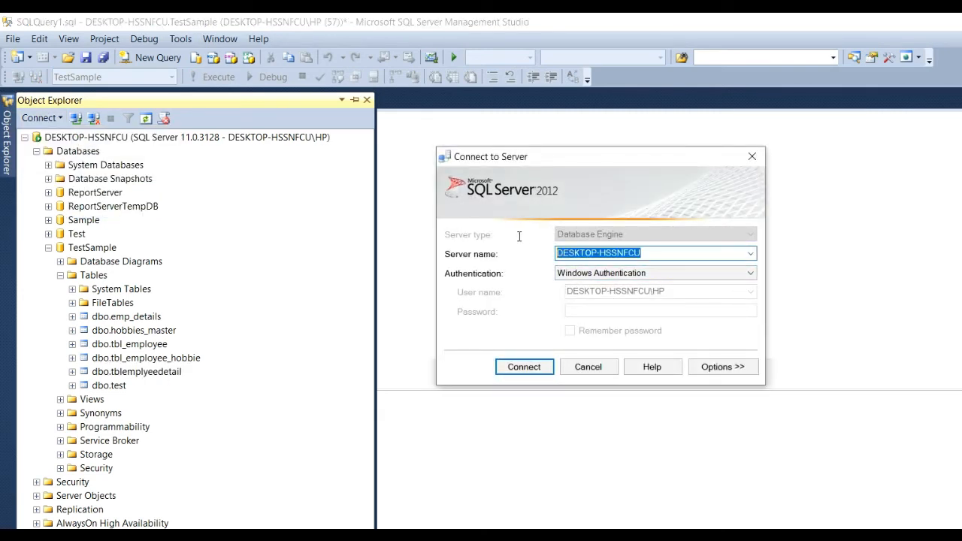
pyautogui.click(588, 367)
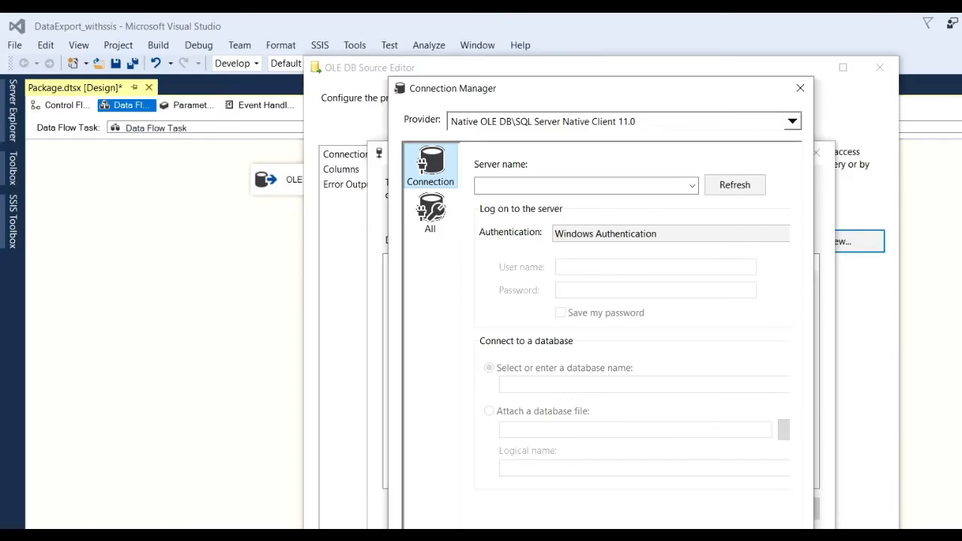
pyautogui.click(532, 186)
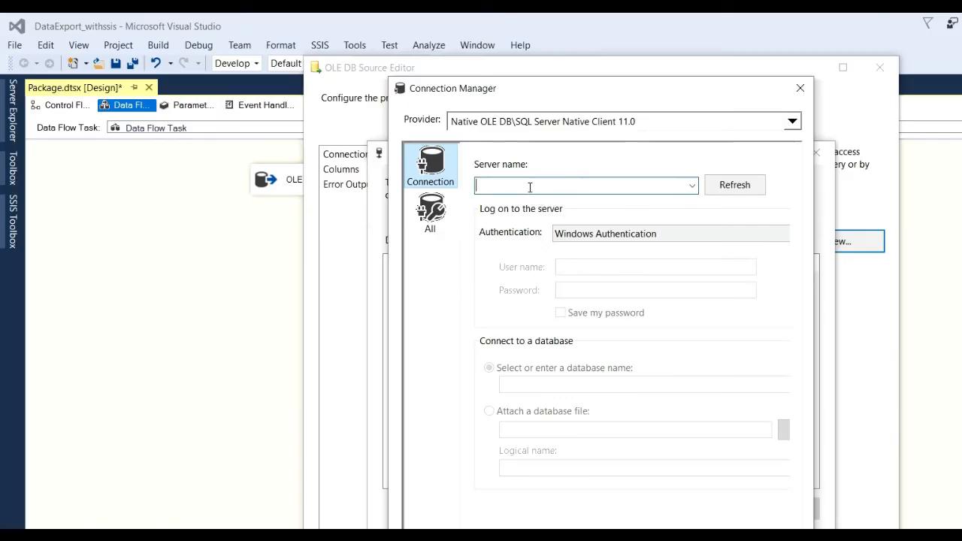
pyautogui.hotkey('ctrl', 'v')
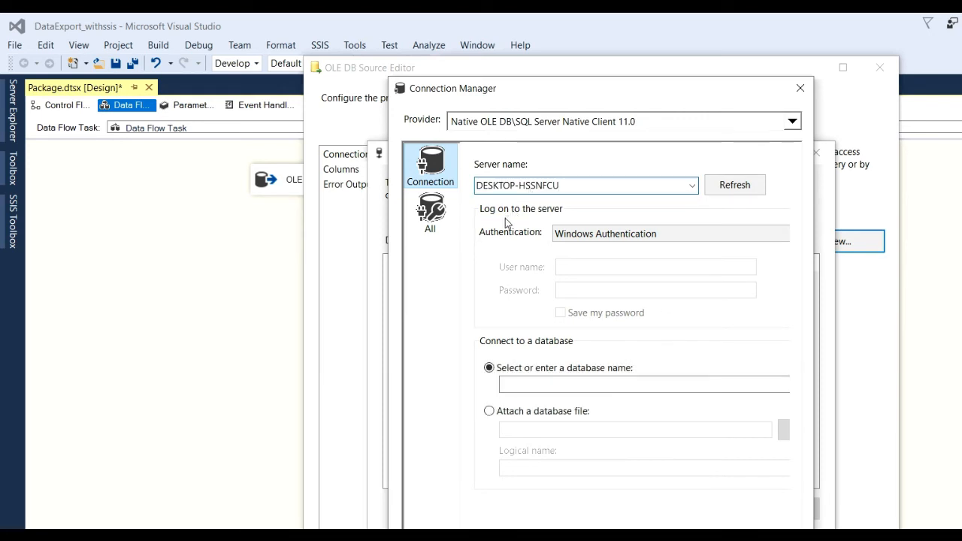
# Set the connection to SQL Server Authentication with user name sa and enter the account password.
pyautogui.click(613, 235)
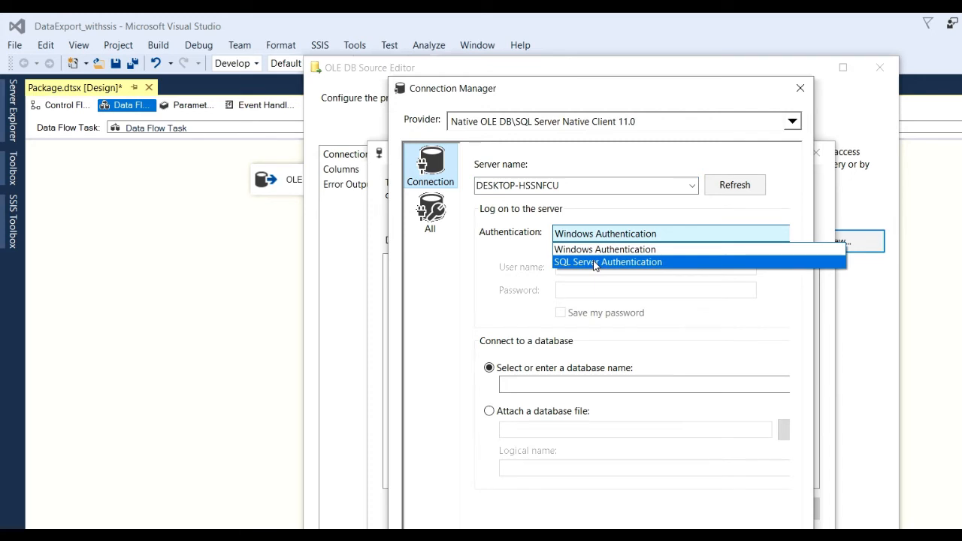
pyautogui.click(594, 262)
pyautogui.click(581, 267)
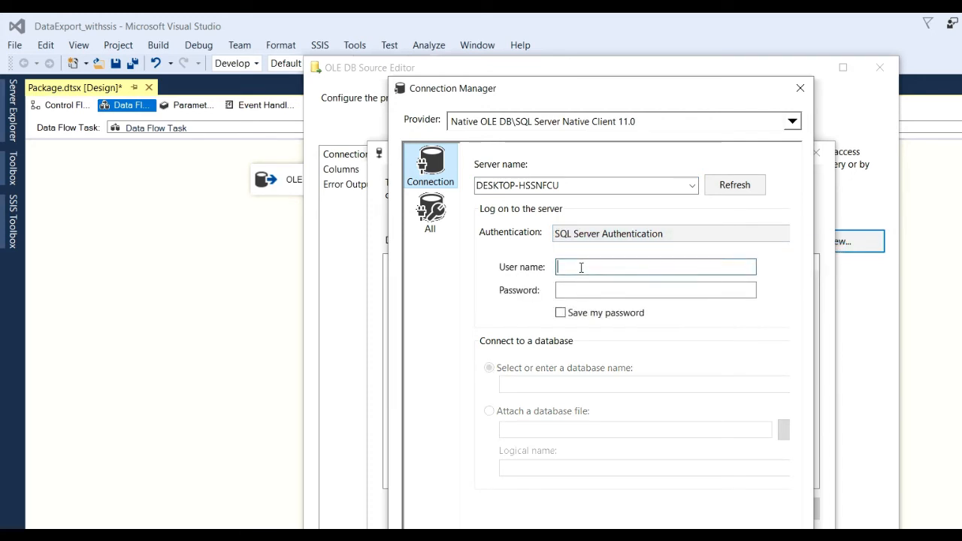
pyautogui.write('sa')
pyautogui.click(588, 291)
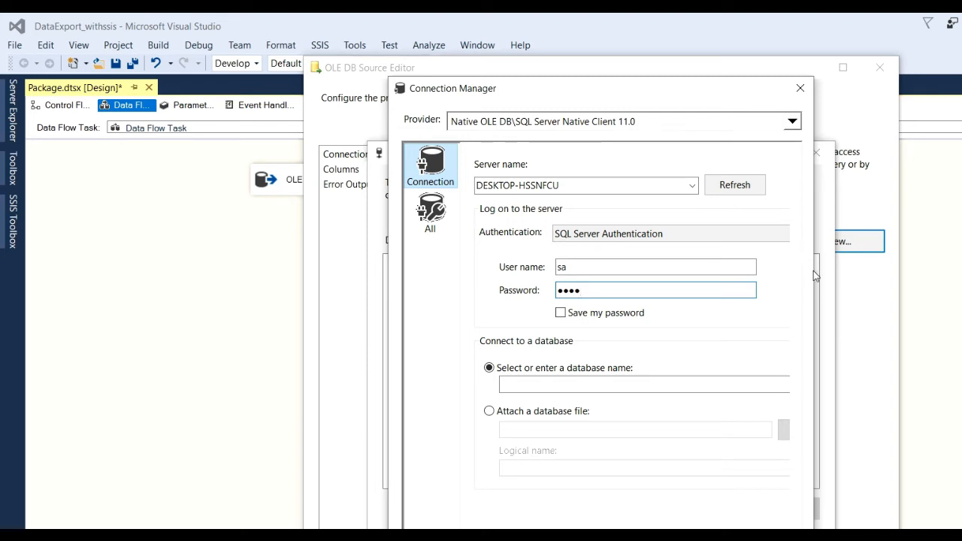
# Choose the TestSample database, test the connection, and accept it as the OLE DB Source's connection manager.
pyautogui.moveTo(813, 271); pyautogui.dragTo(935, 274)
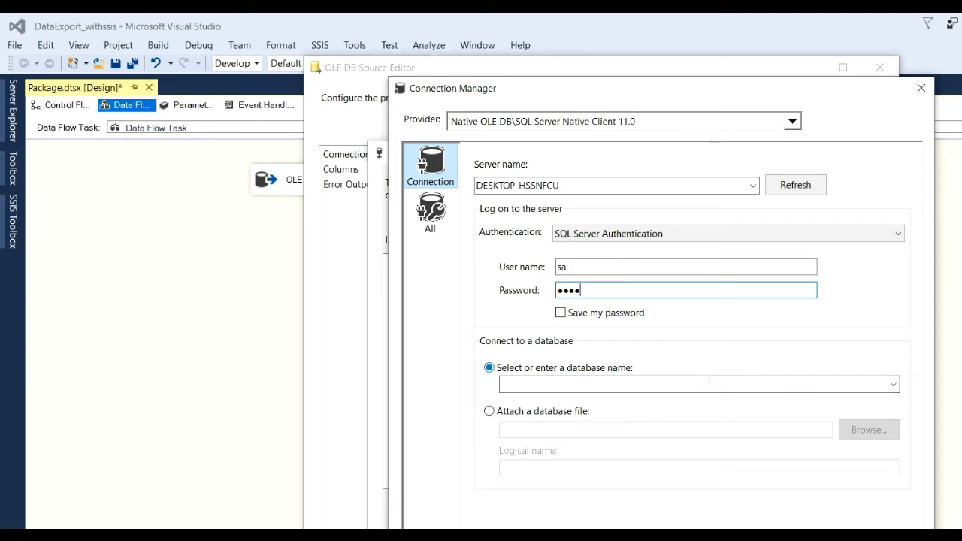
pyautogui.click(894, 384)
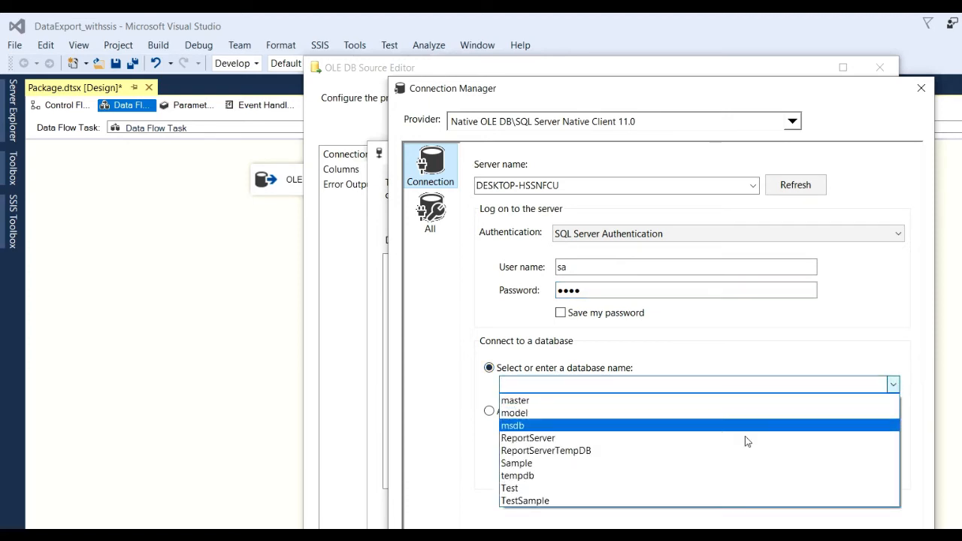
pyautogui.click(568, 502)
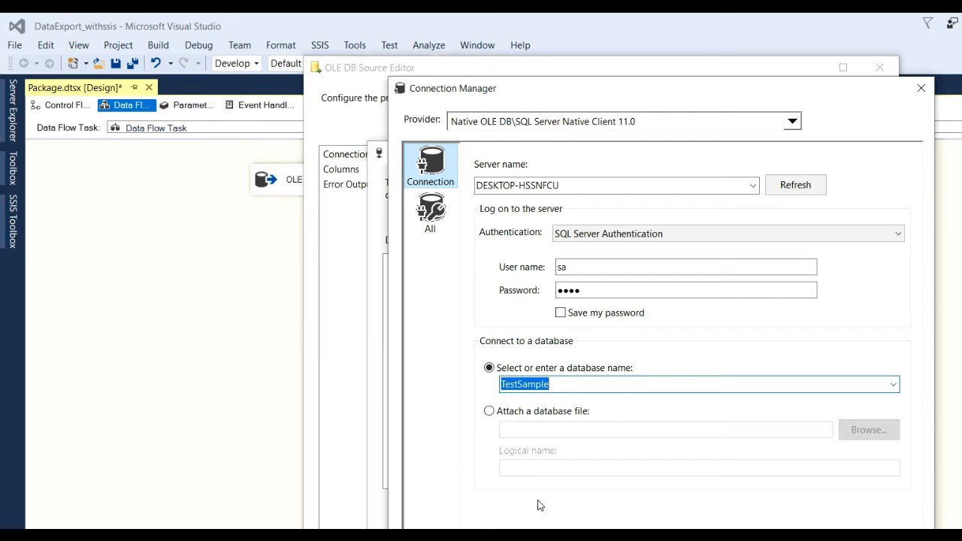
pyautogui.click(445, 538)
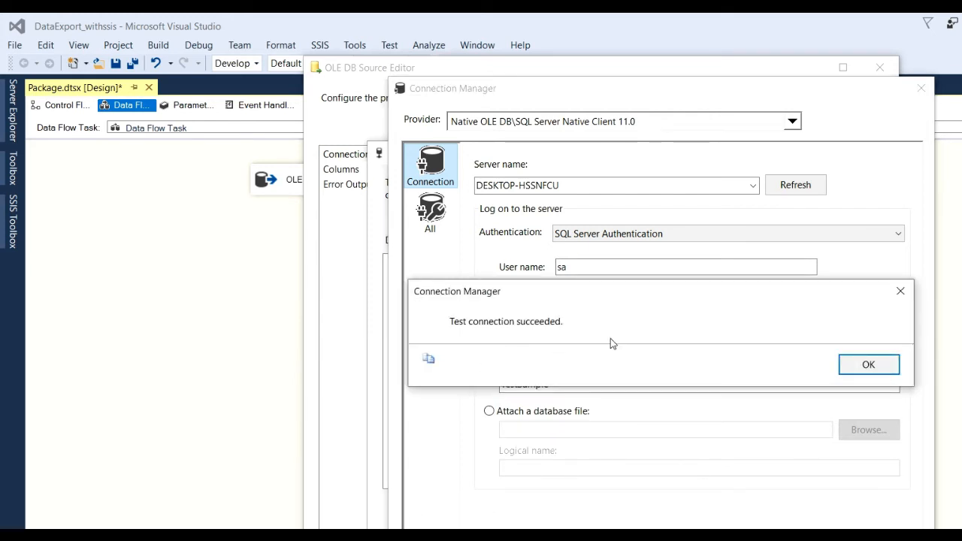
pyautogui.click(868, 365)
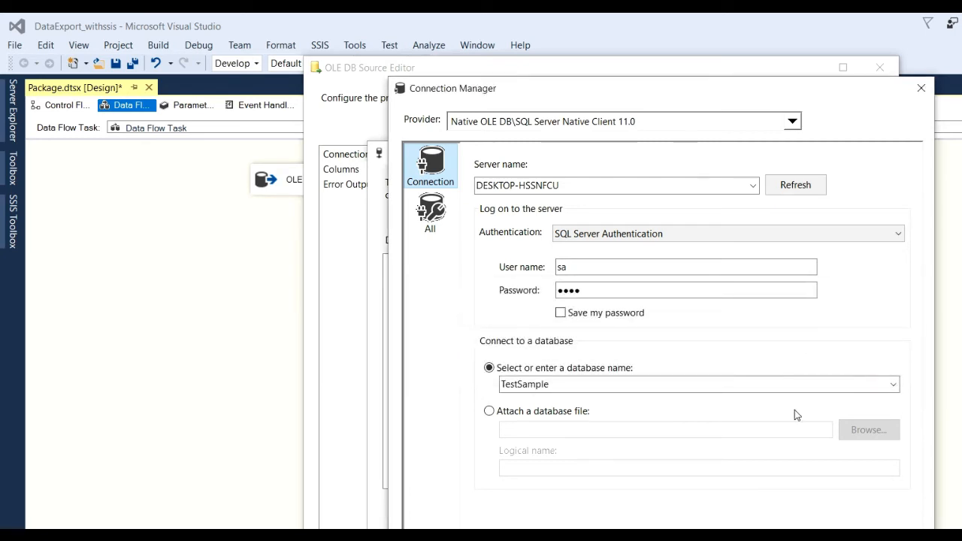
pyautogui.click(757, 537)
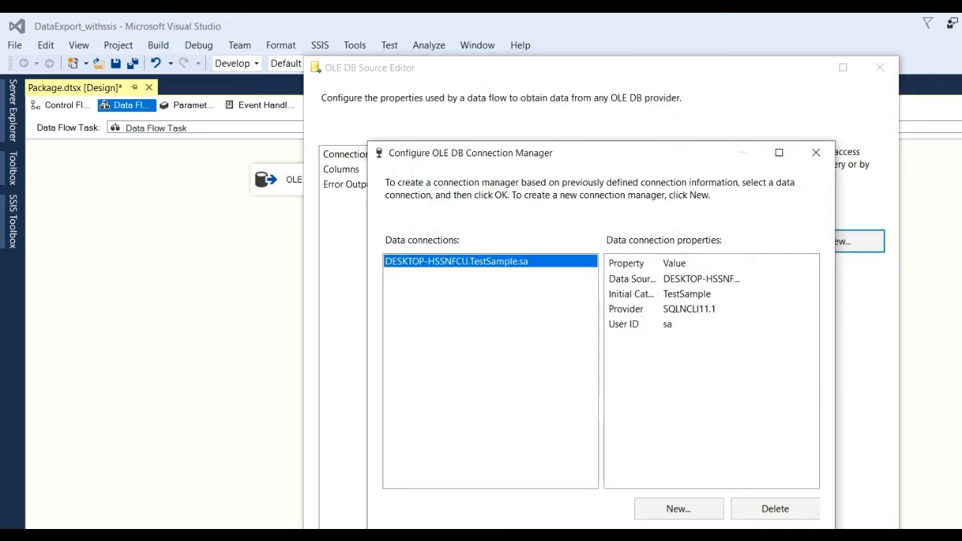
pyautogui.click(679, 537)
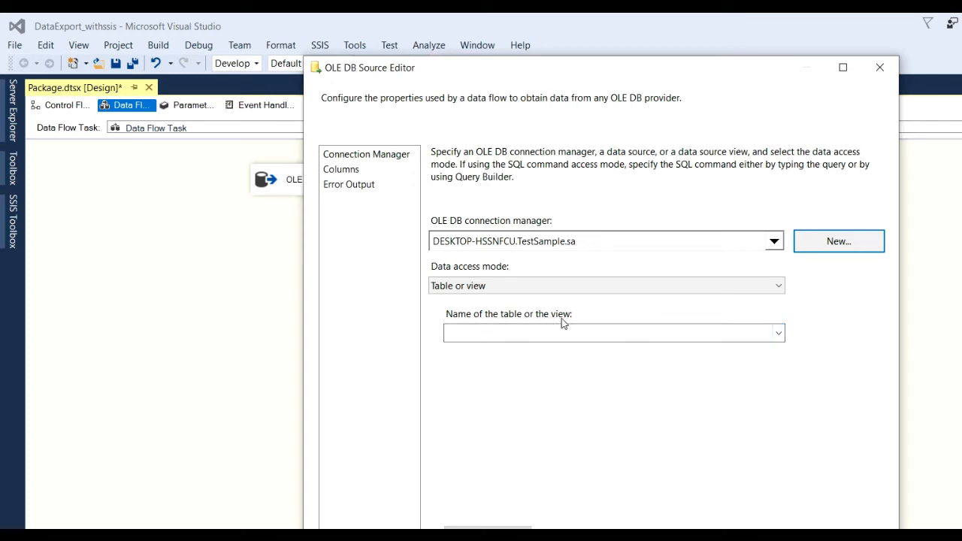
# Select the [dbo].[tblemplyeedetail] table for the OLE DB Source, preview its rows, and confirm the source settings.
pyautogui.click(778, 333)
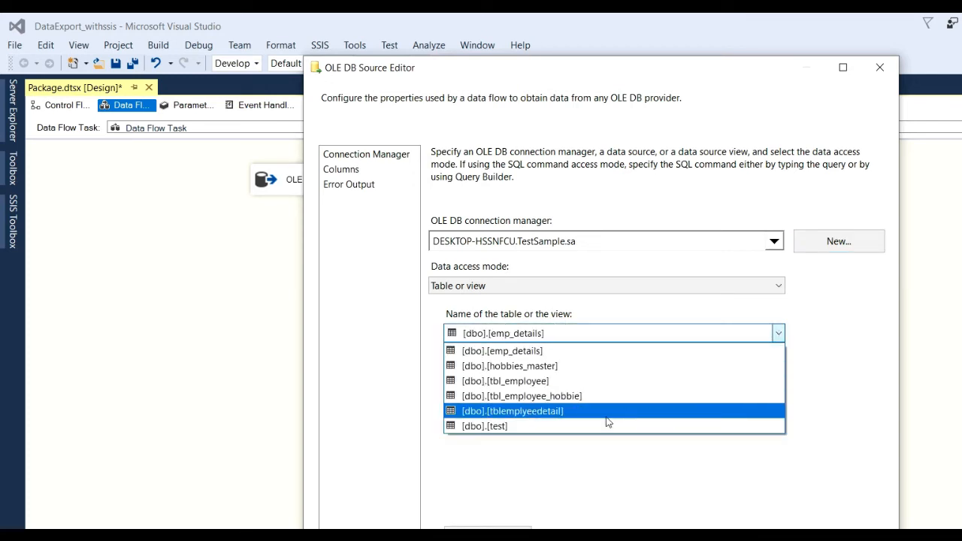
pyautogui.click(516, 413)
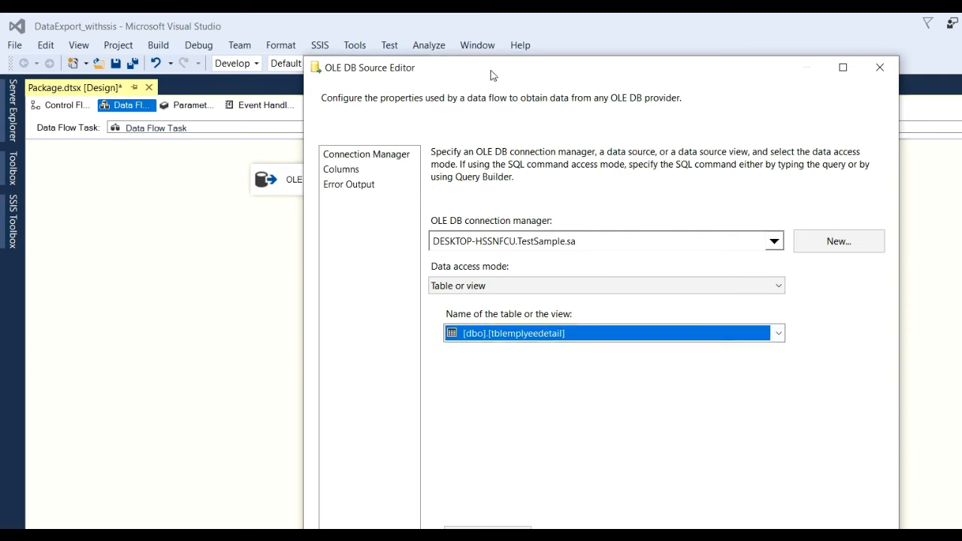
pyautogui.moveTo(495, 75); pyautogui.dragTo(400, 49)
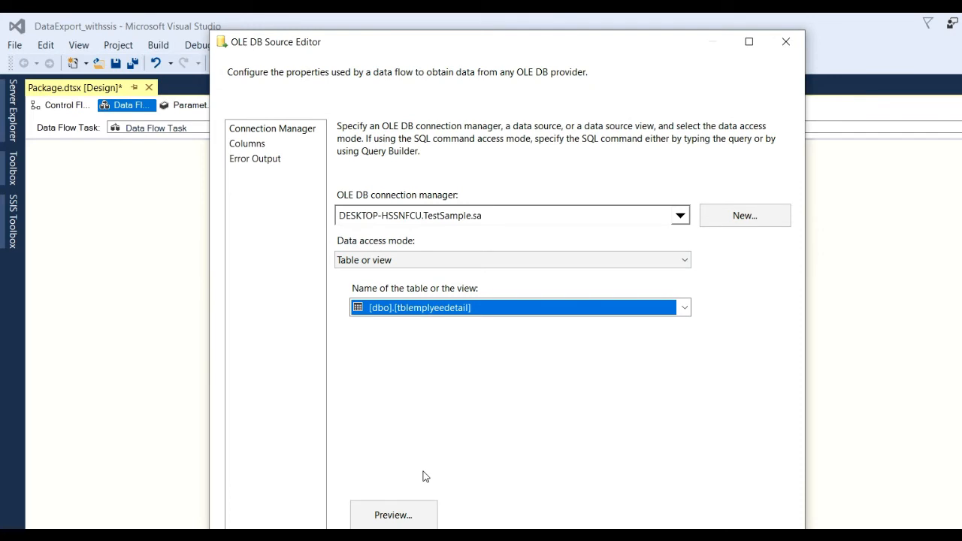
pyautogui.click(410, 516)
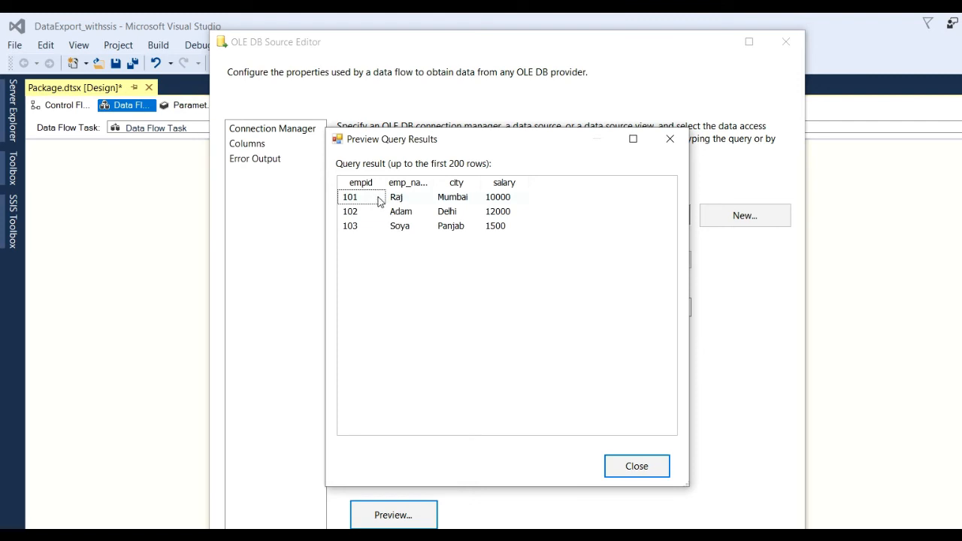
pyautogui.moveTo(431, 183); pyautogui.dragTo(466, 184)
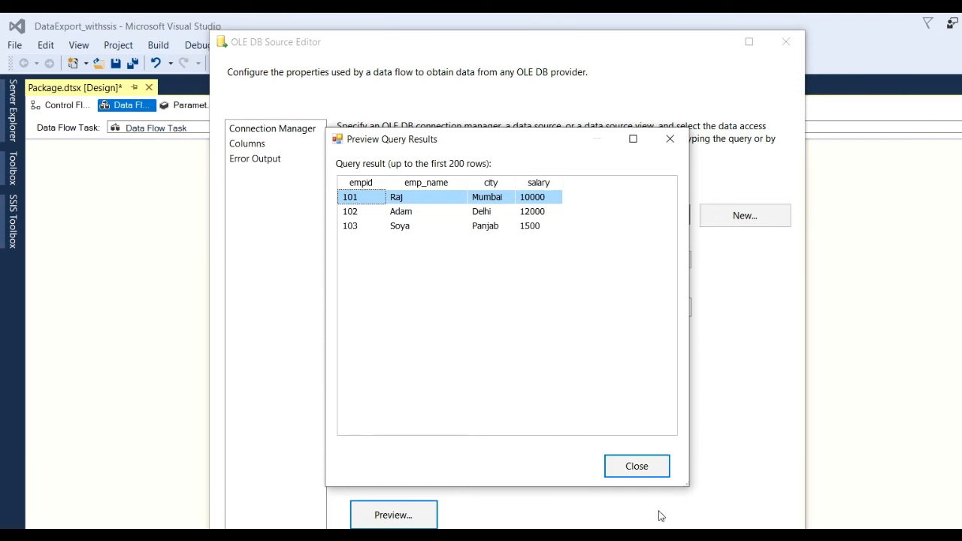
pyautogui.click(651, 467)
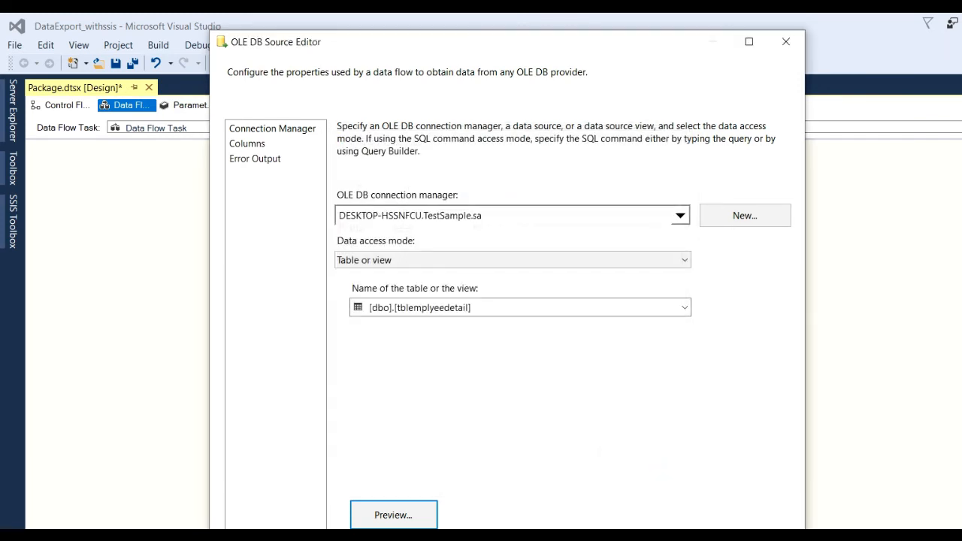
pyautogui.click(560, 540)
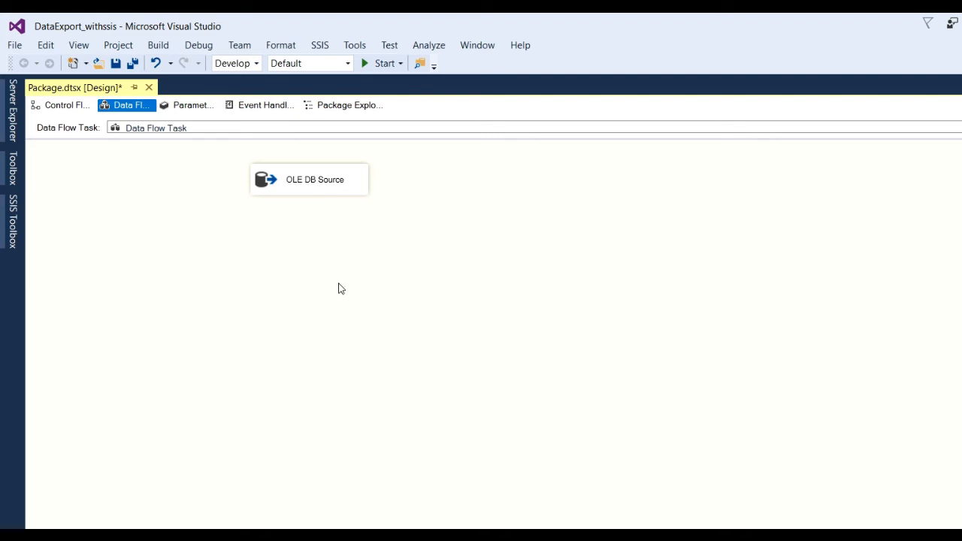
# Add an Excel Destination to the data flow and place it below the OLE DB Source.
pyautogui.click(14, 229)
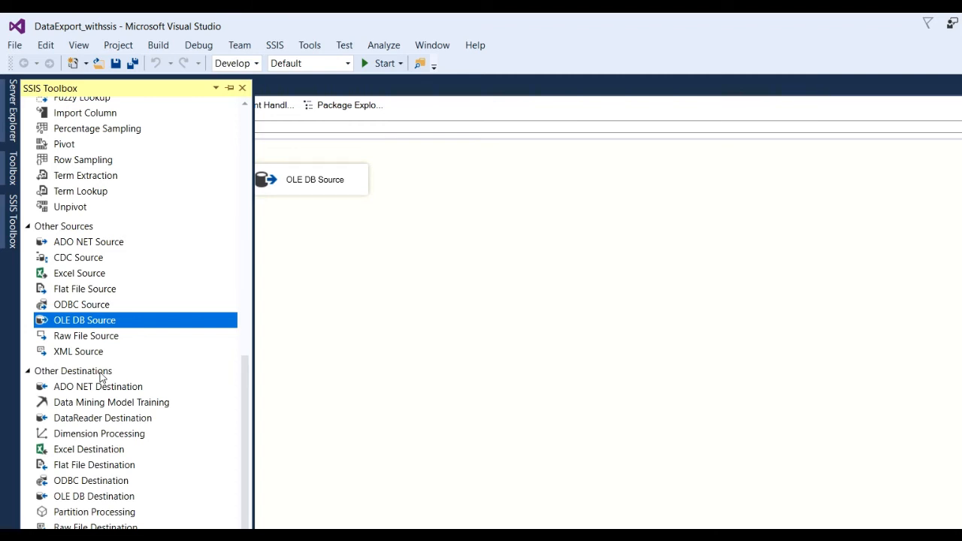
pyautogui.click(78, 451)
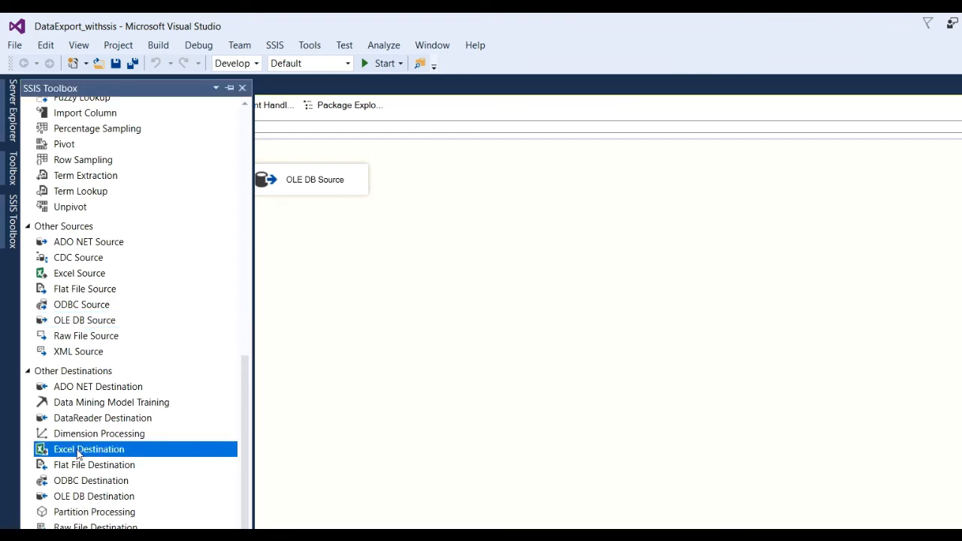
pyautogui.doubleClick(78, 451)
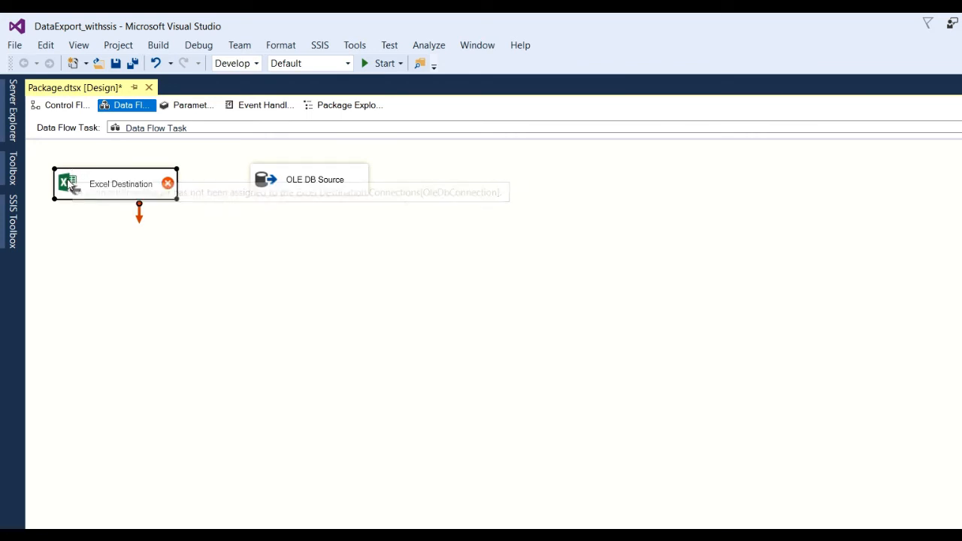
pyautogui.moveTo(67, 180); pyautogui.dragTo(278, 267)
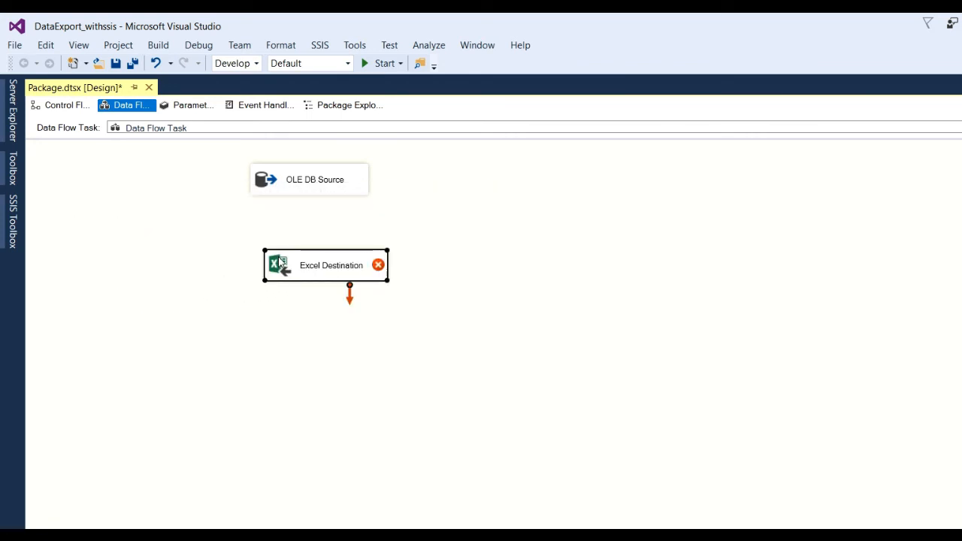
# Edit the Excel Destination, connecting it to export_data.xls in the desktop's Test folder and selecting Sheet1$ as its sheet.
pyautogui.doubleClick(331, 267)
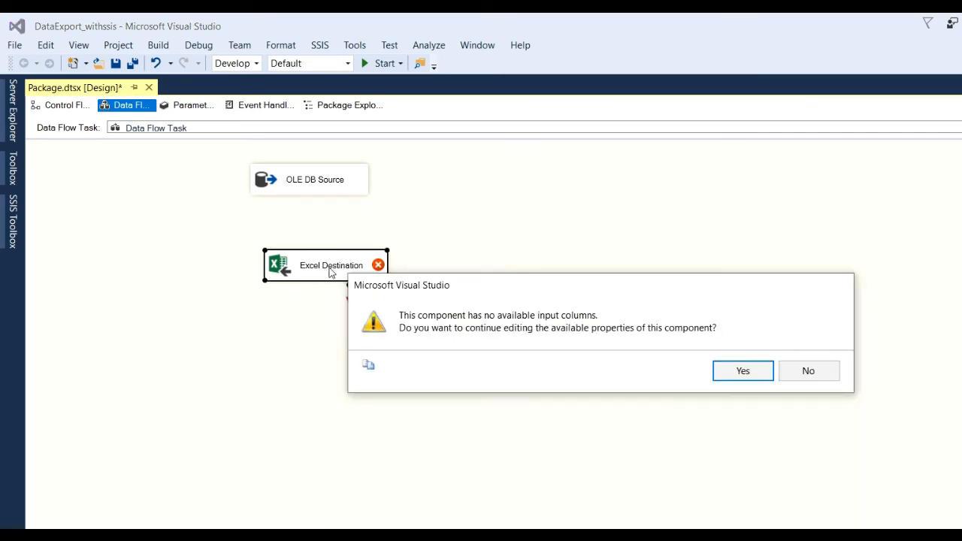
pyautogui.click(751, 376)
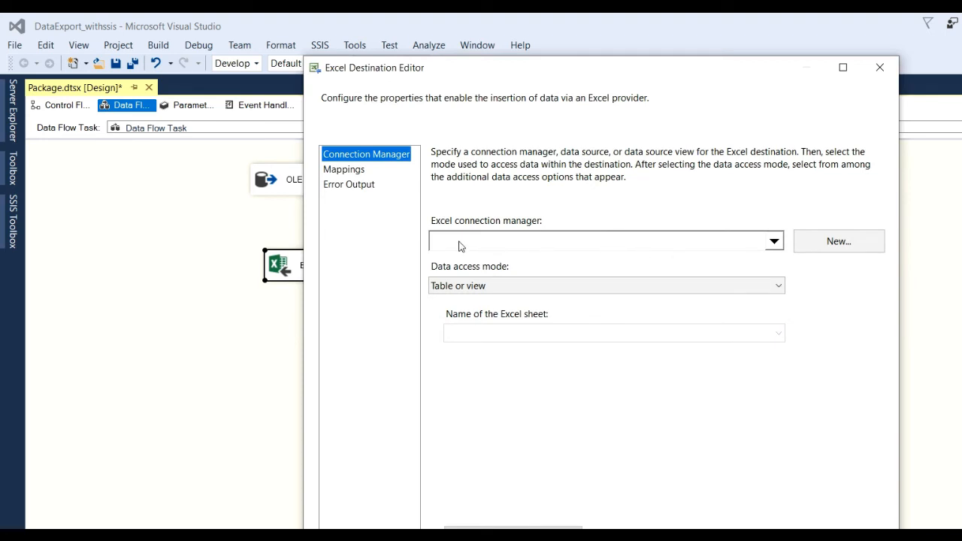
pyautogui.click(838, 241)
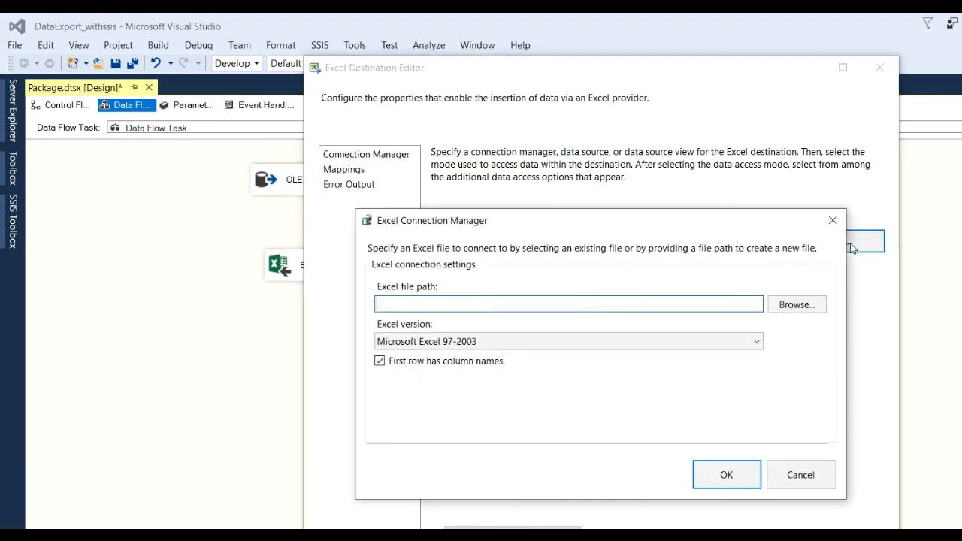
pyautogui.click(797, 305)
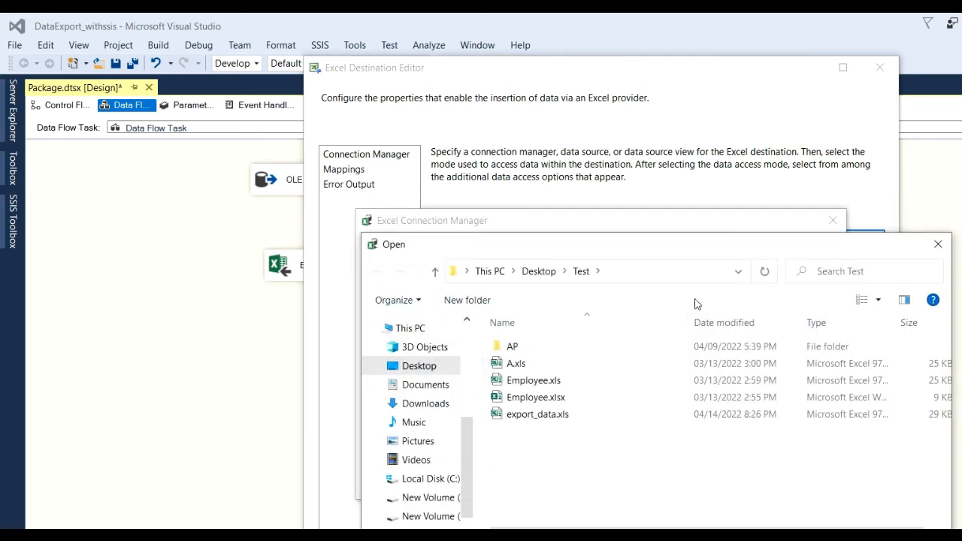
pyautogui.click(535, 418)
pyautogui.click(823, 539)
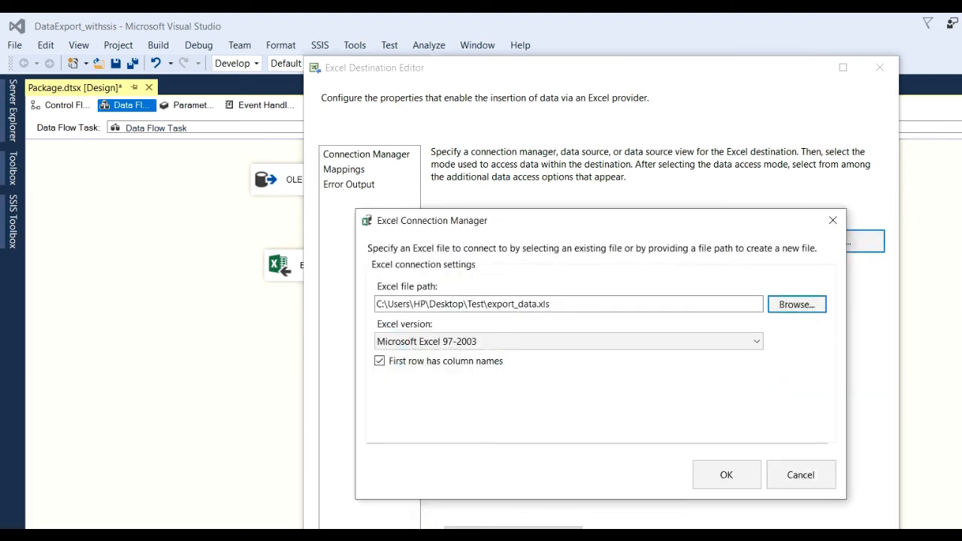
pyautogui.click(727, 478)
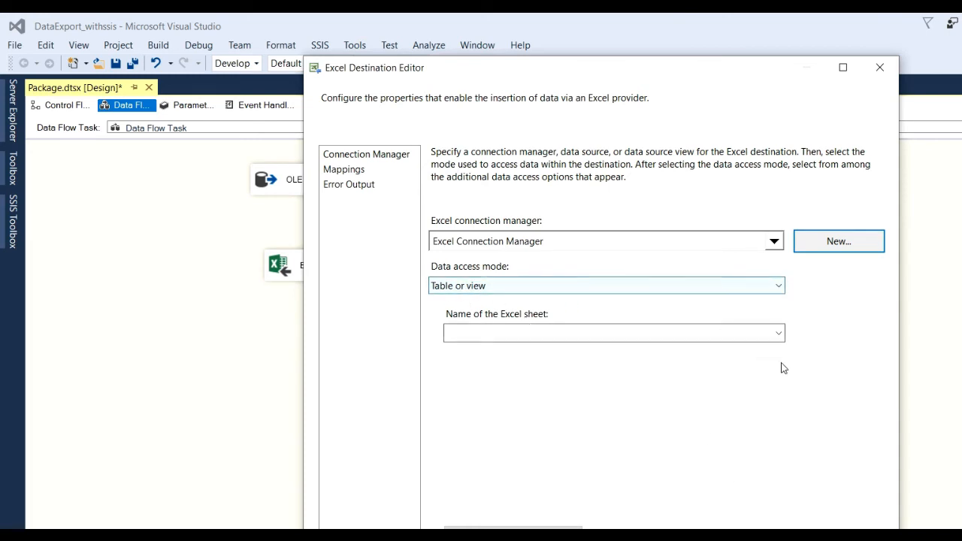
pyautogui.click(779, 334)
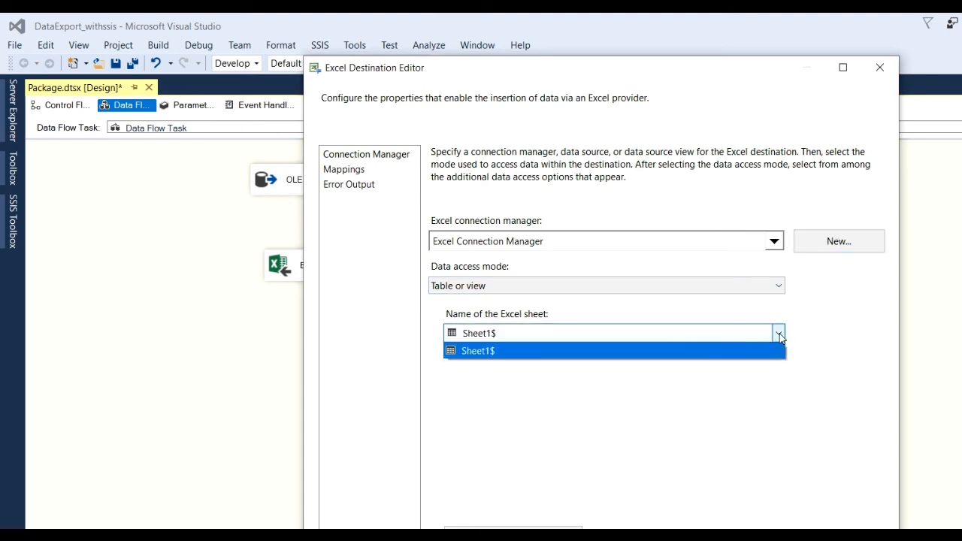
pyautogui.click(487, 351)
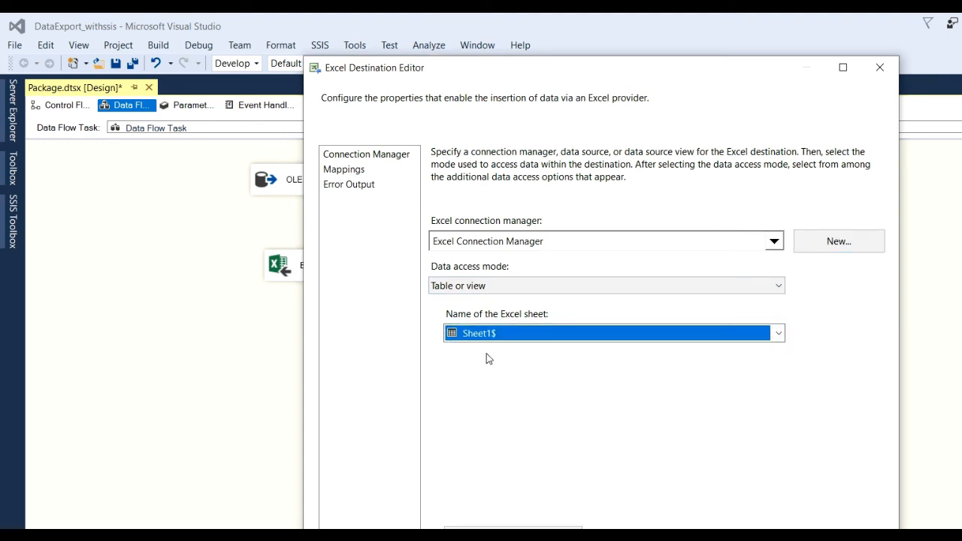
pyautogui.click(344, 170)
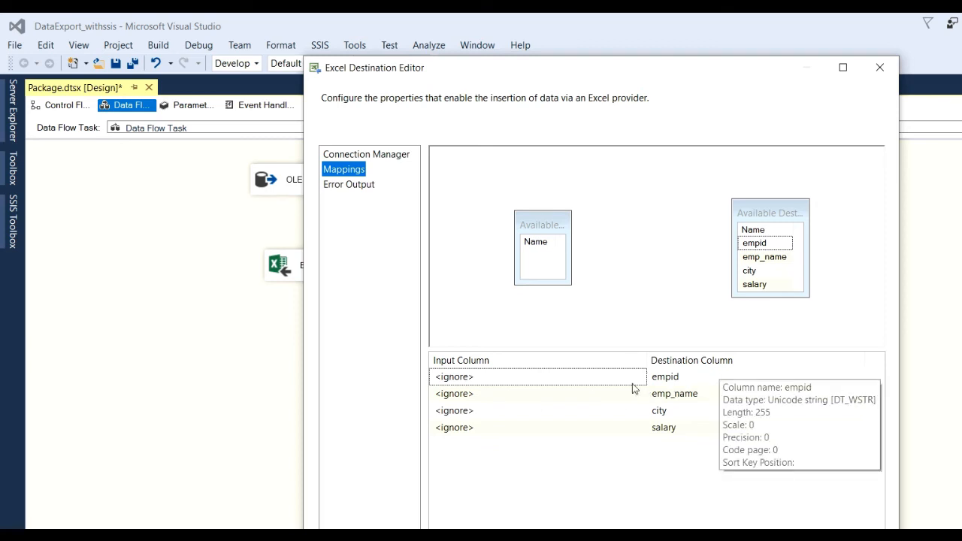
pyautogui.click(565, 380)
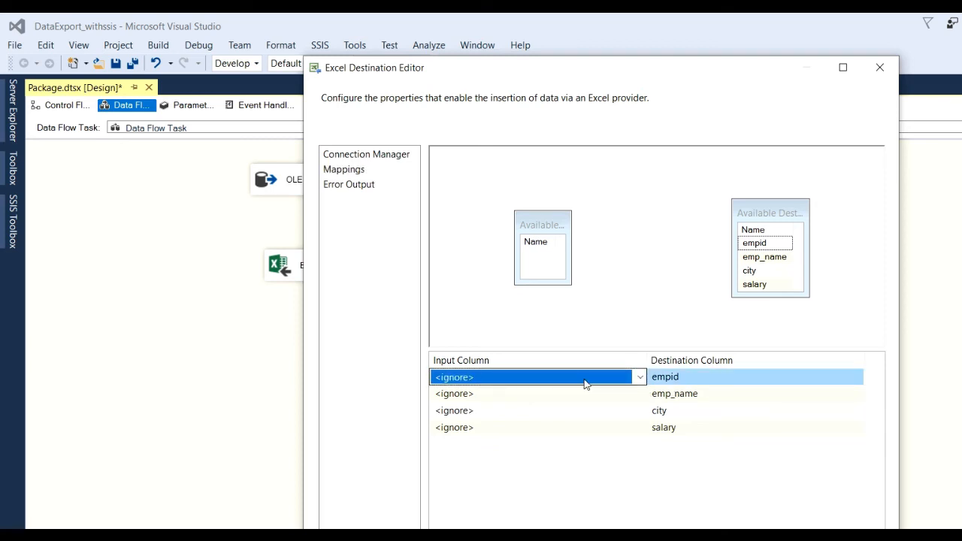
pyautogui.click(637, 377)
pyautogui.click(594, 327)
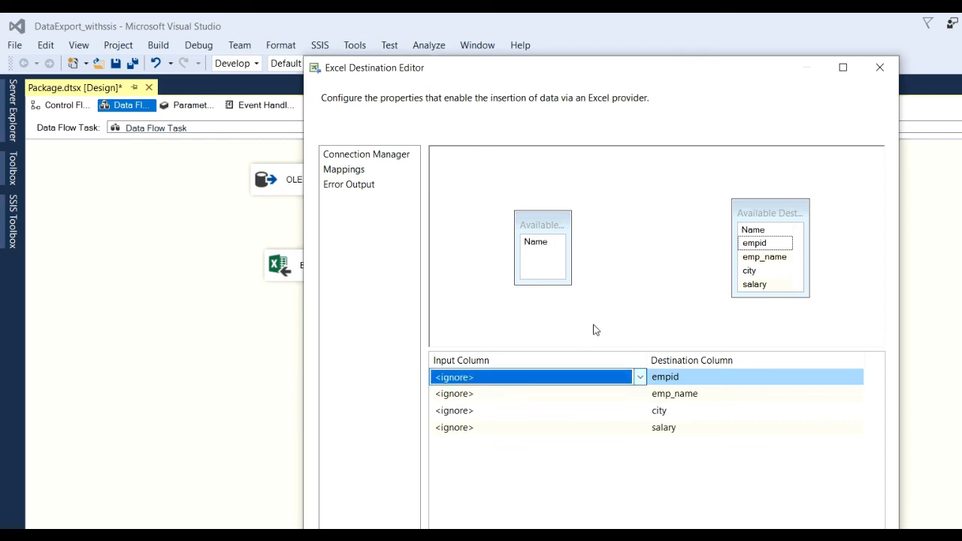
pyautogui.click(545, 382)
pyautogui.click(545, 385)
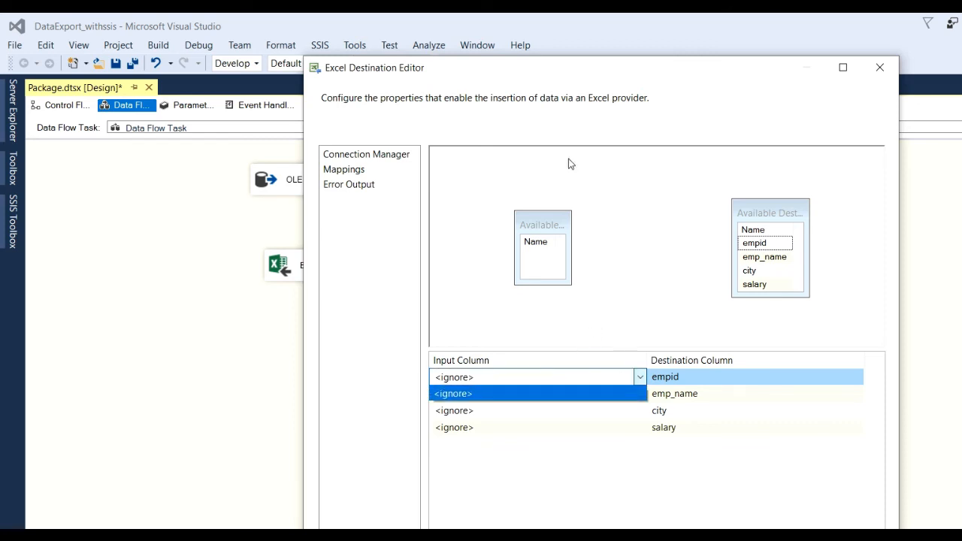
pyautogui.click(569, 73)
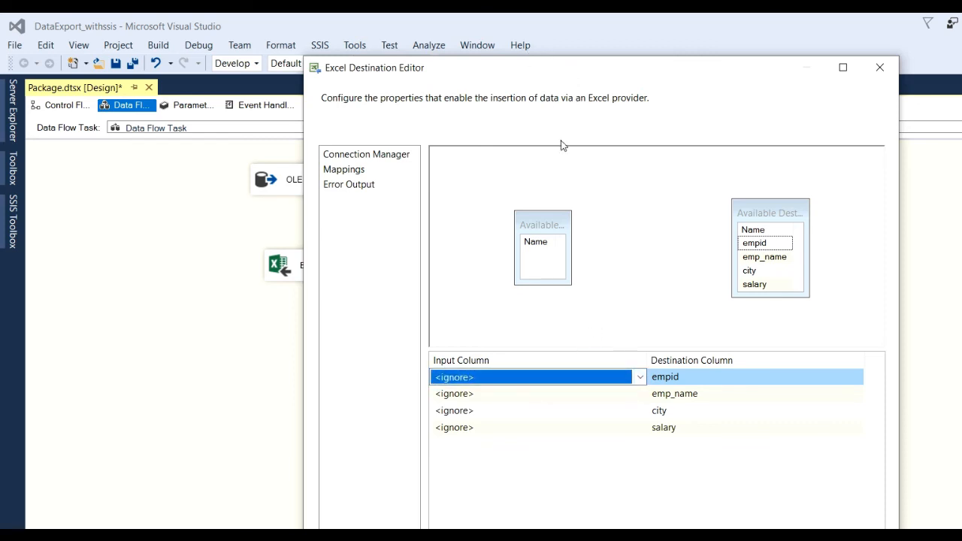
pyautogui.click(553, 412)
pyautogui.click(541, 392)
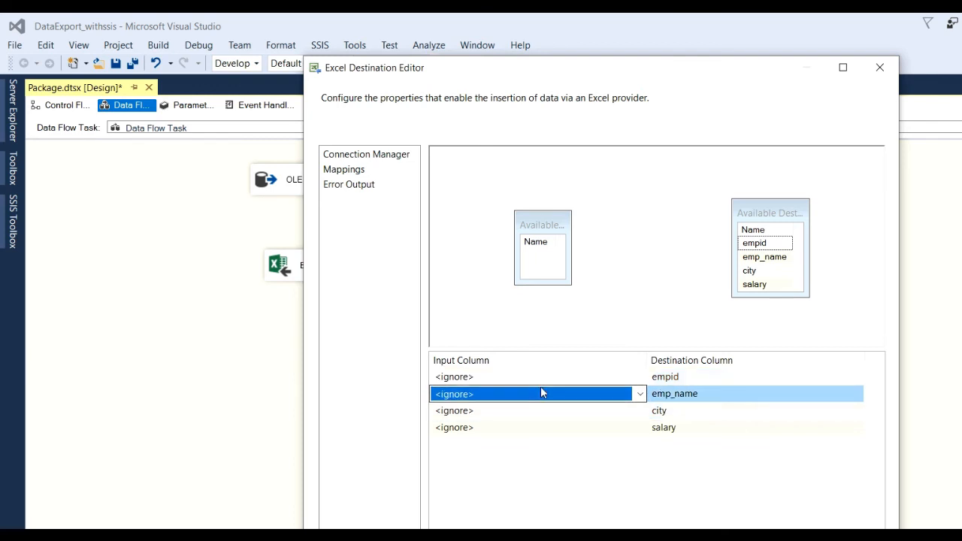
pyautogui.click(636, 370)
pyautogui.click(639, 365)
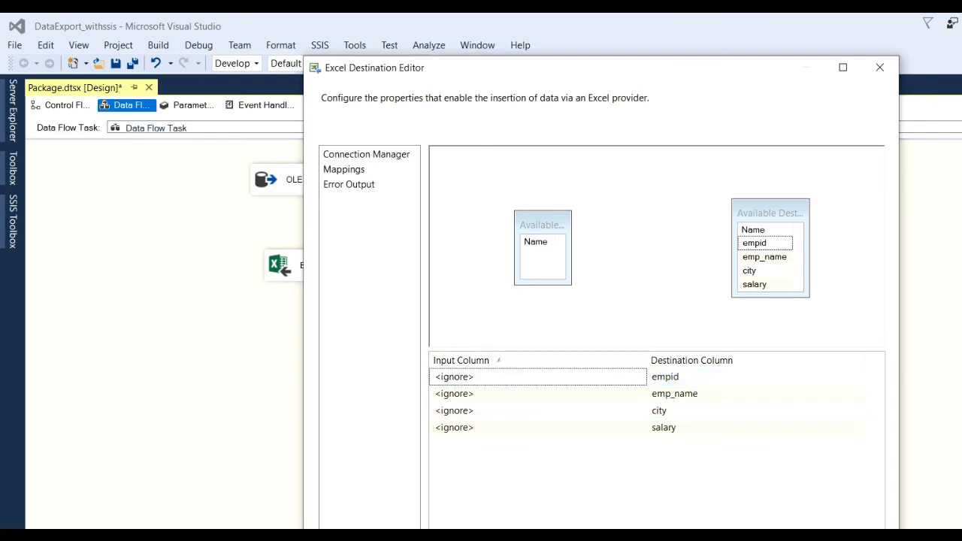
pyautogui.press('Escape')
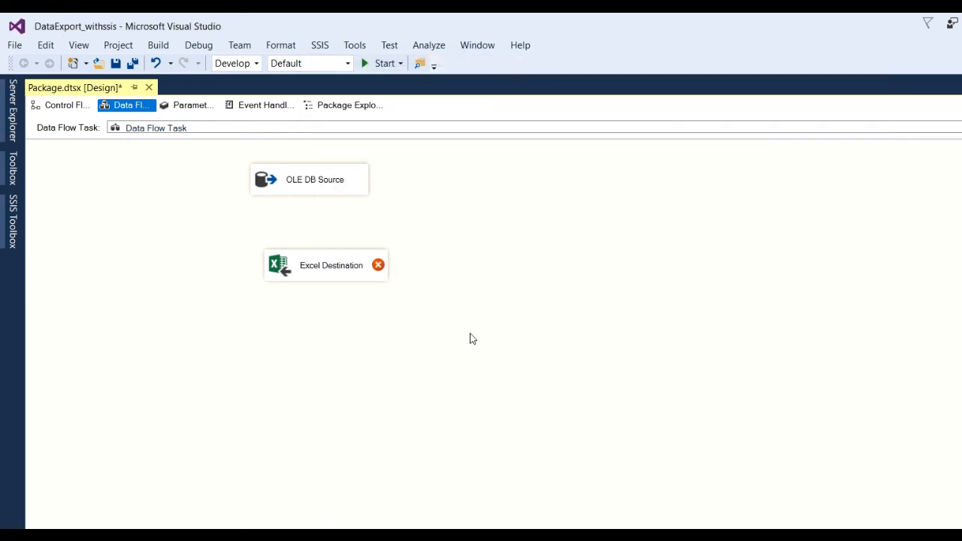
# Connect the OLE DB Source's data output to the Excel Destination and accept the column mappings for empid, emp_name, city and salary.
pyautogui.click(316, 182)
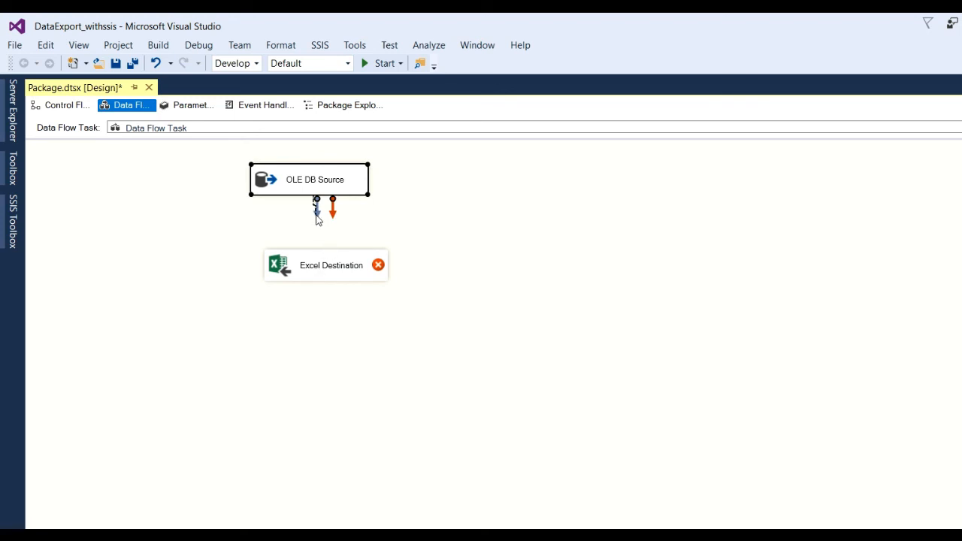
pyautogui.moveTo(316, 219); pyautogui.dragTo(307, 253)
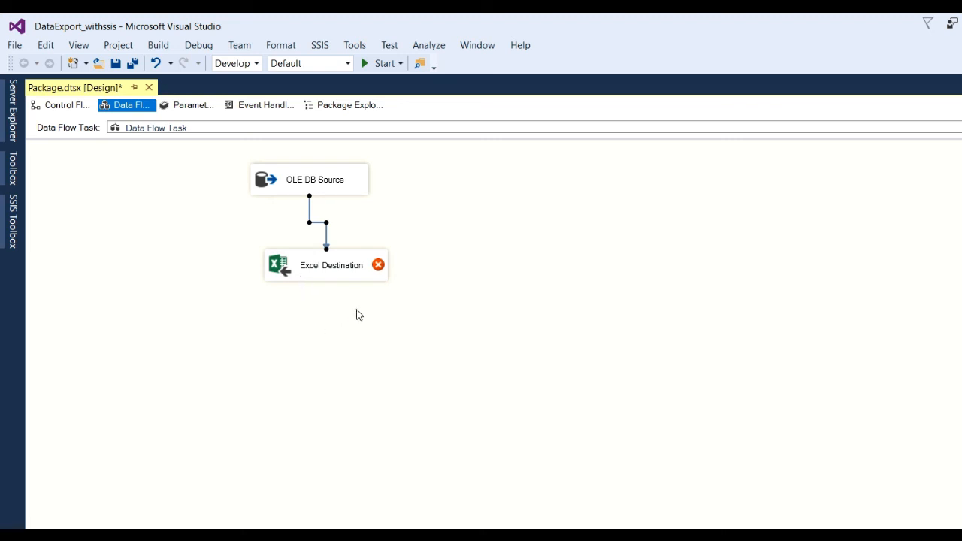
pyautogui.doubleClick(328, 272)
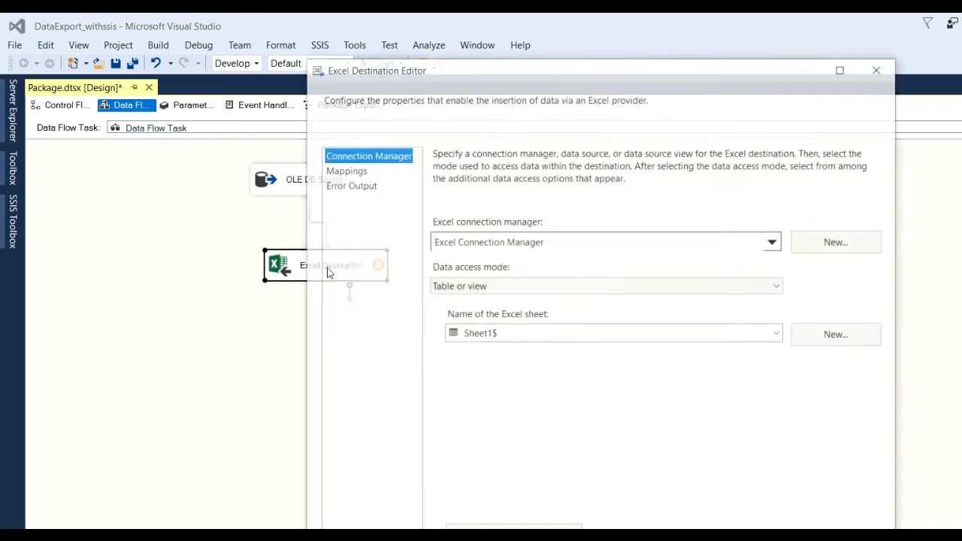
pyautogui.click(346, 172)
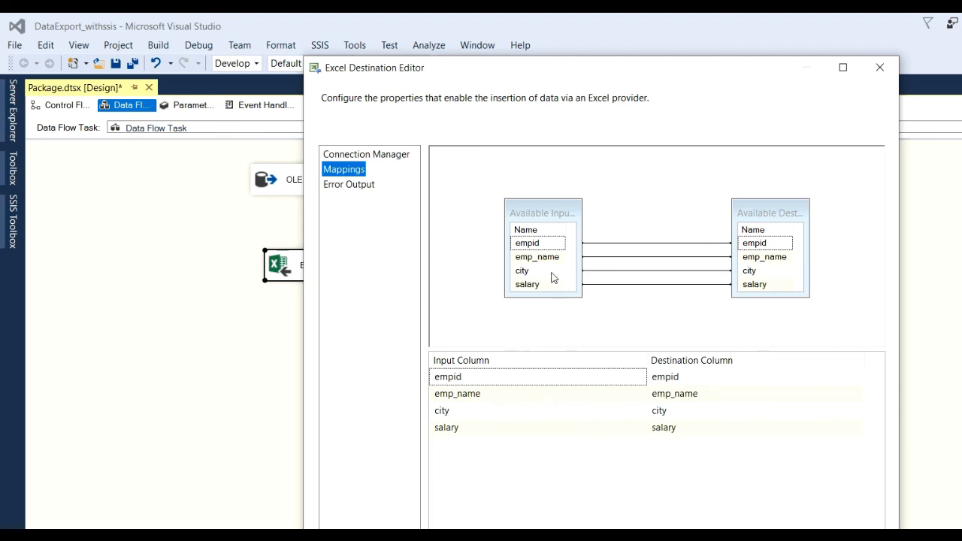
pyautogui.moveTo(550, 275)
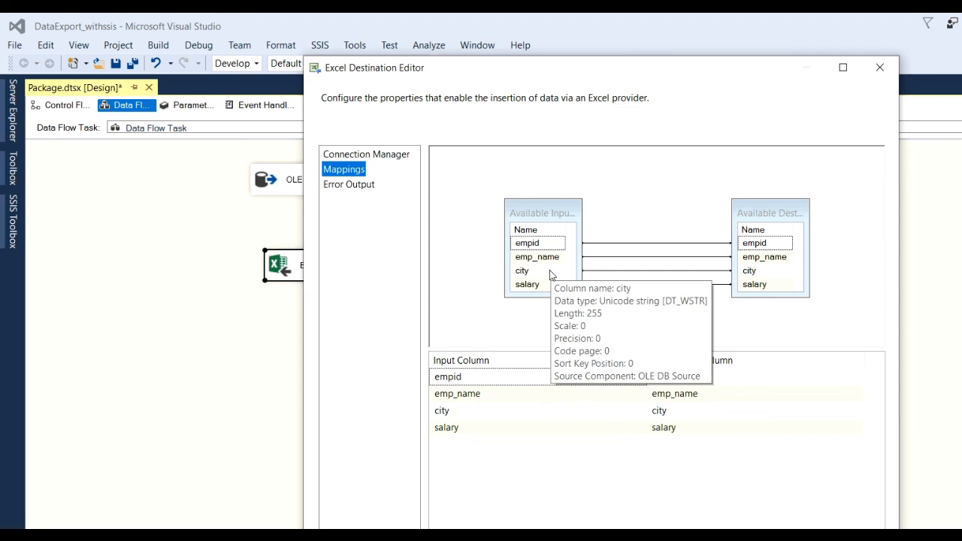
pyautogui.press('Return')
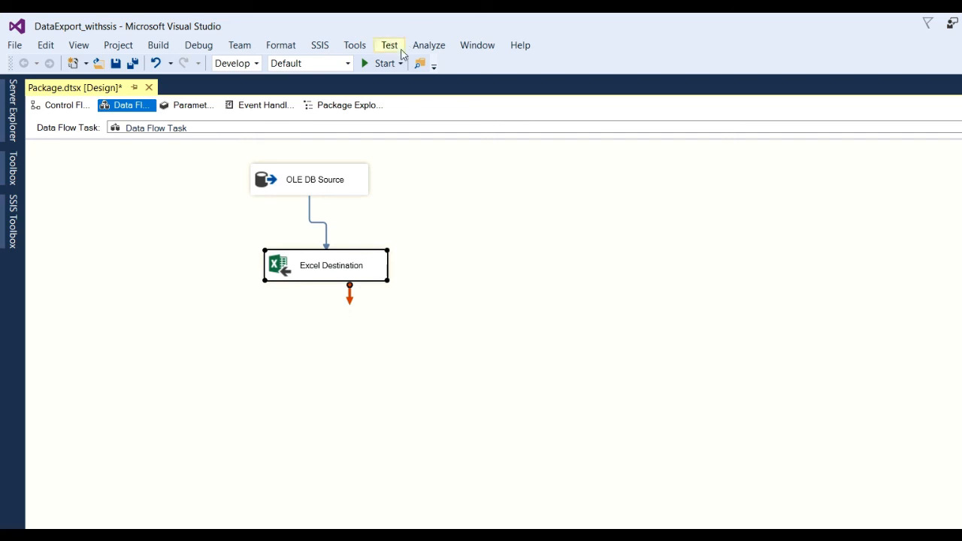
# Run the package, and open export_data.xls from the Test folder in Excel to check the exported rows.
pyautogui.click(380, 63)
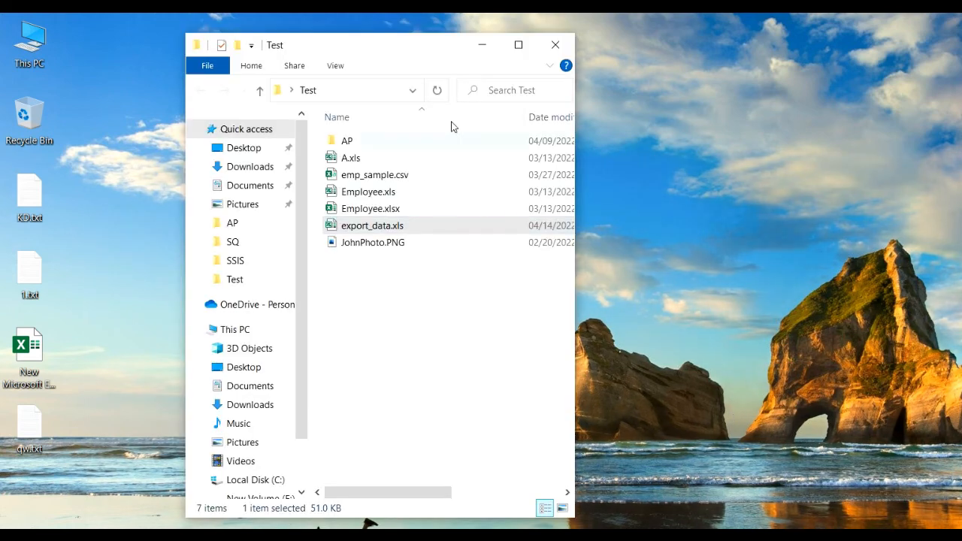
pyautogui.click(528, 53)
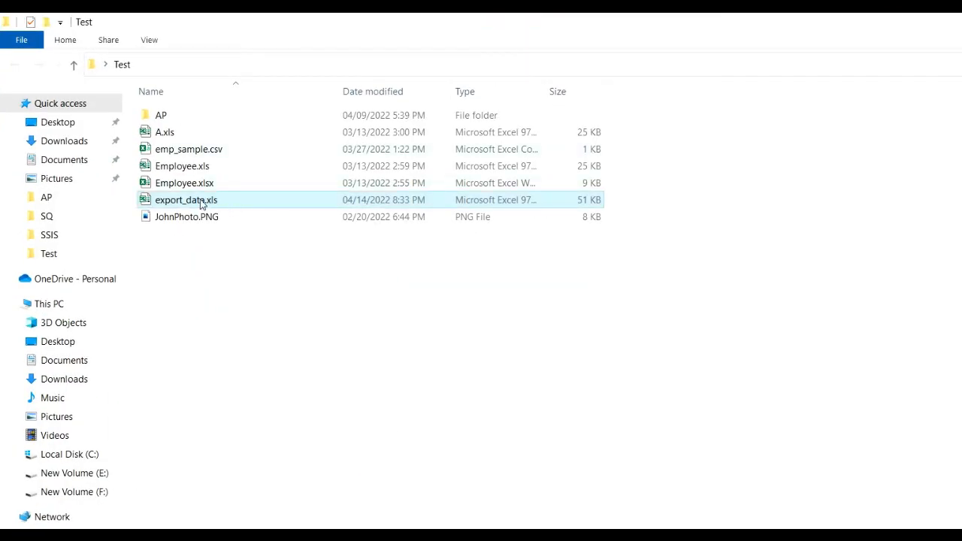
pyautogui.doubleClick(201, 203)
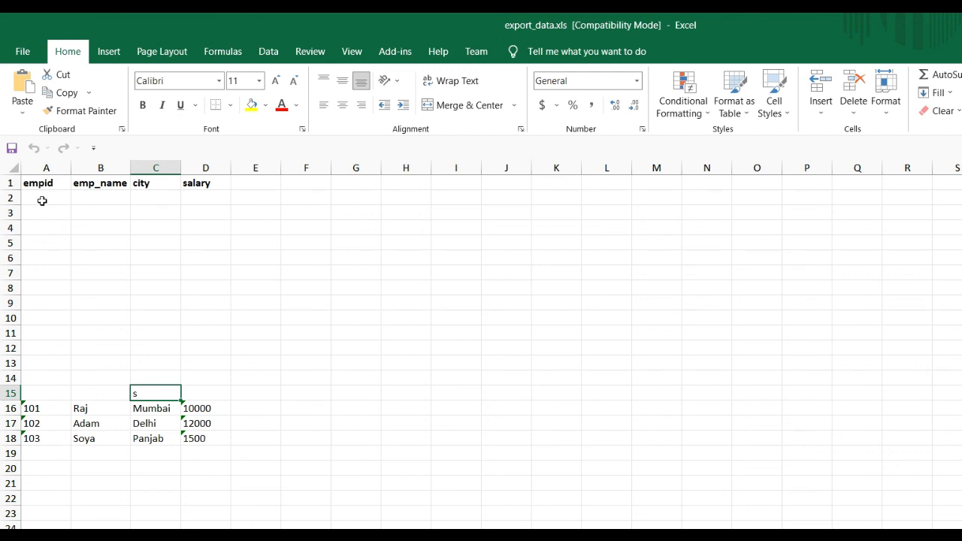
# Delete row 5 and the remaining unneeded rows 2 to 14 between the header and the exported employee records.
pyautogui.moveTo(42, 195); pyautogui.dragTo(230, 391)
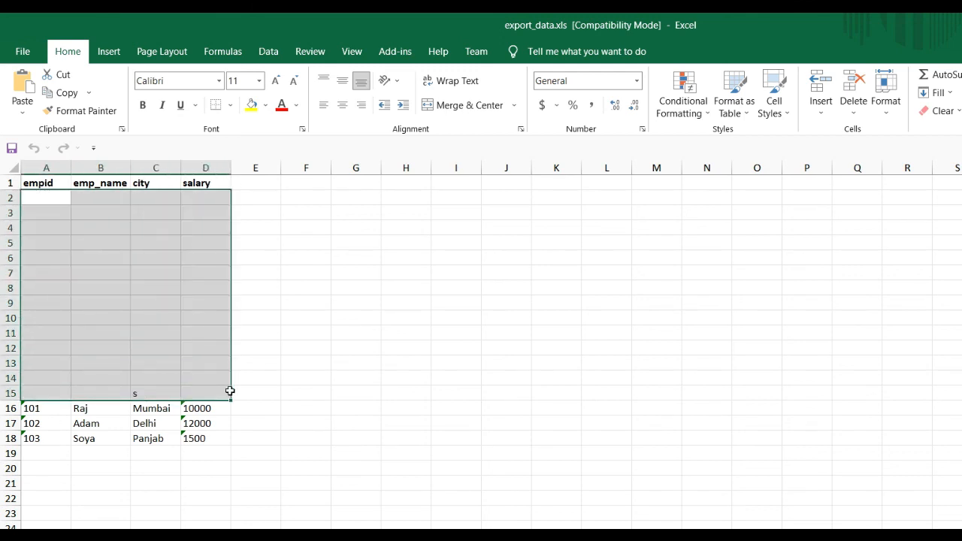
pyautogui.rightClick(12, 247)
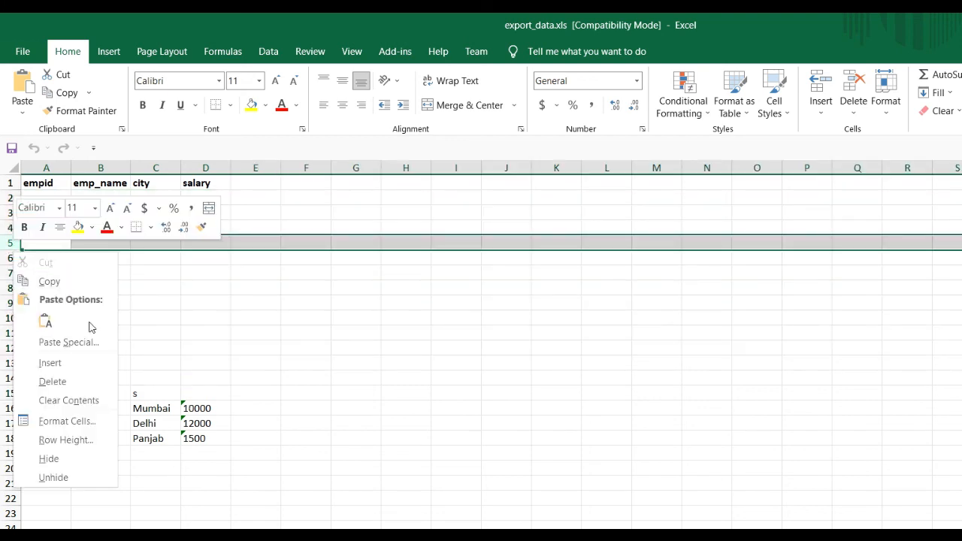
pyautogui.click(72, 383)
pyautogui.moveTo(9, 198); pyautogui.dragTo(4, 380)
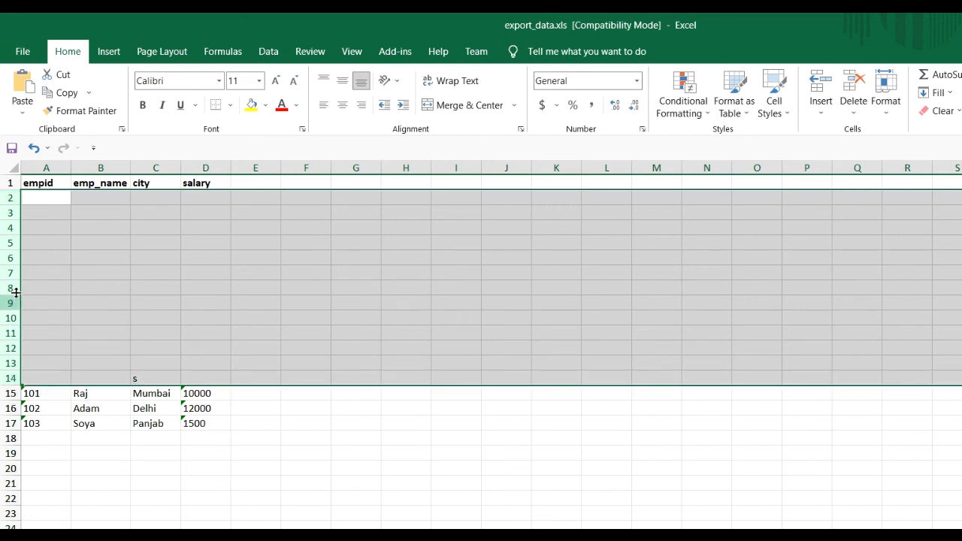
pyautogui.rightClick(8, 257)
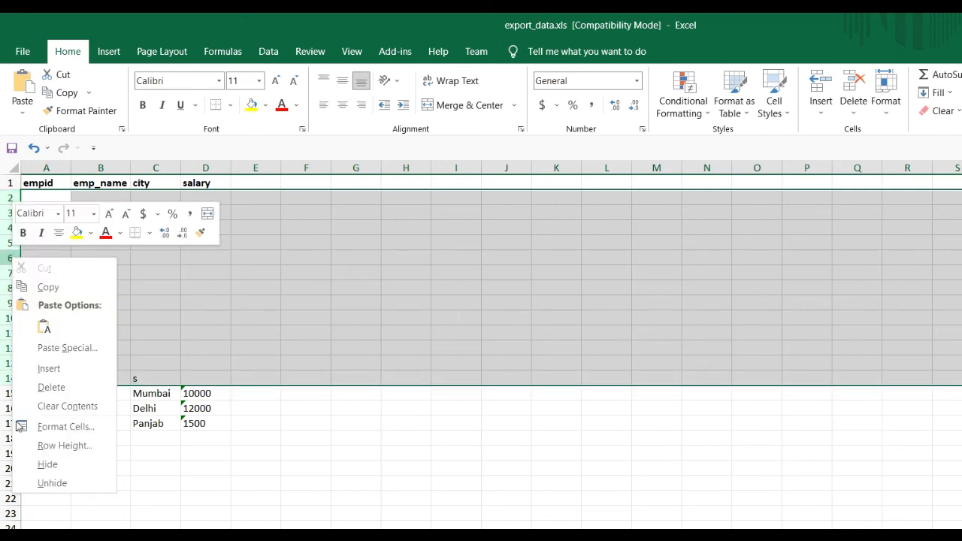
pyautogui.click(49, 389)
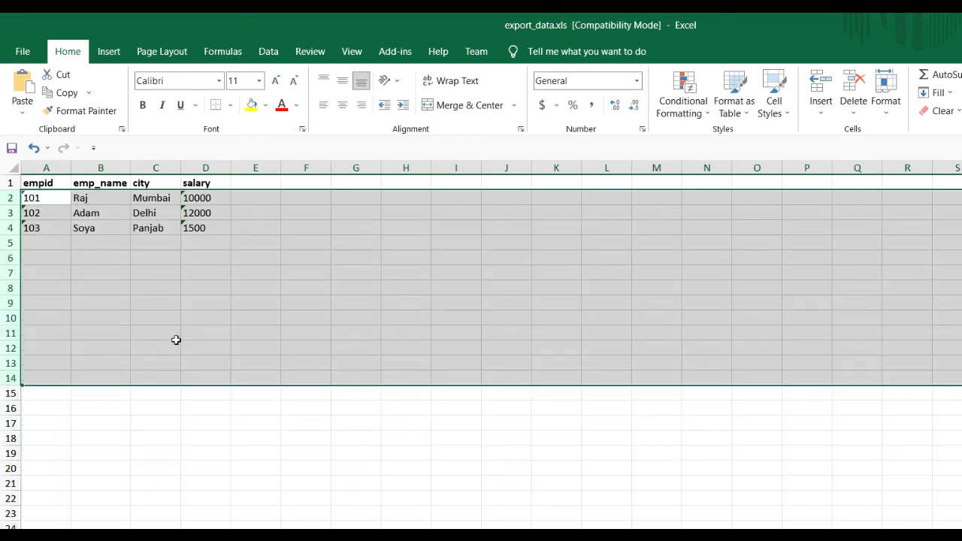
pyautogui.click(174, 338)
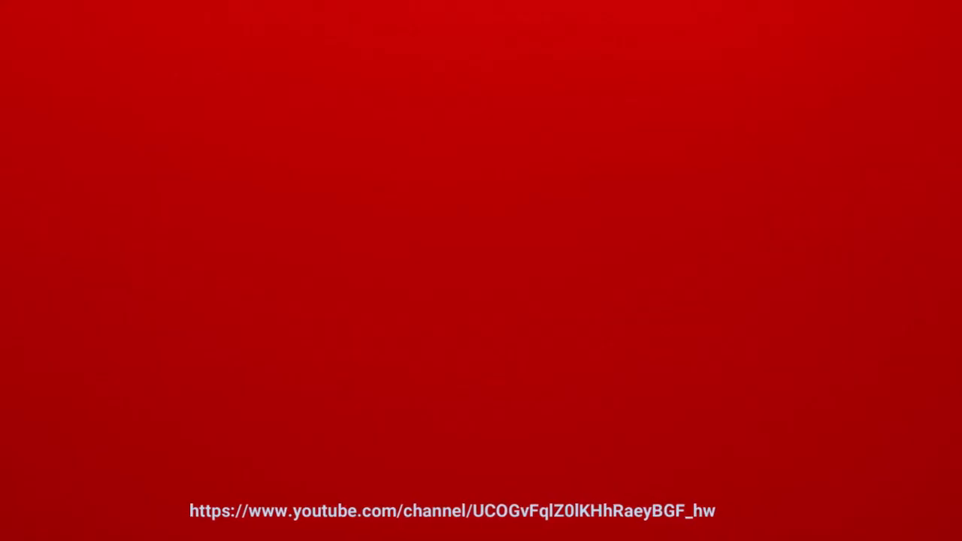